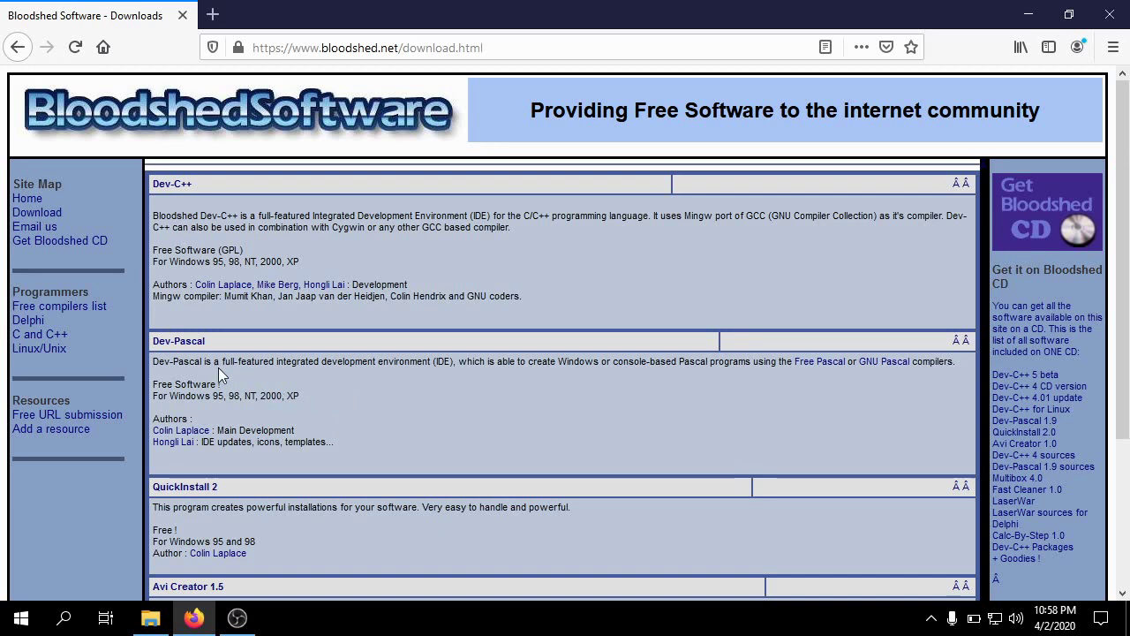
Download the devpas192.exe installer for Dev-Pascal 1.9.2 + Free Pascal compiler from the Dev-Pascal page and save the file.
click(180, 342)
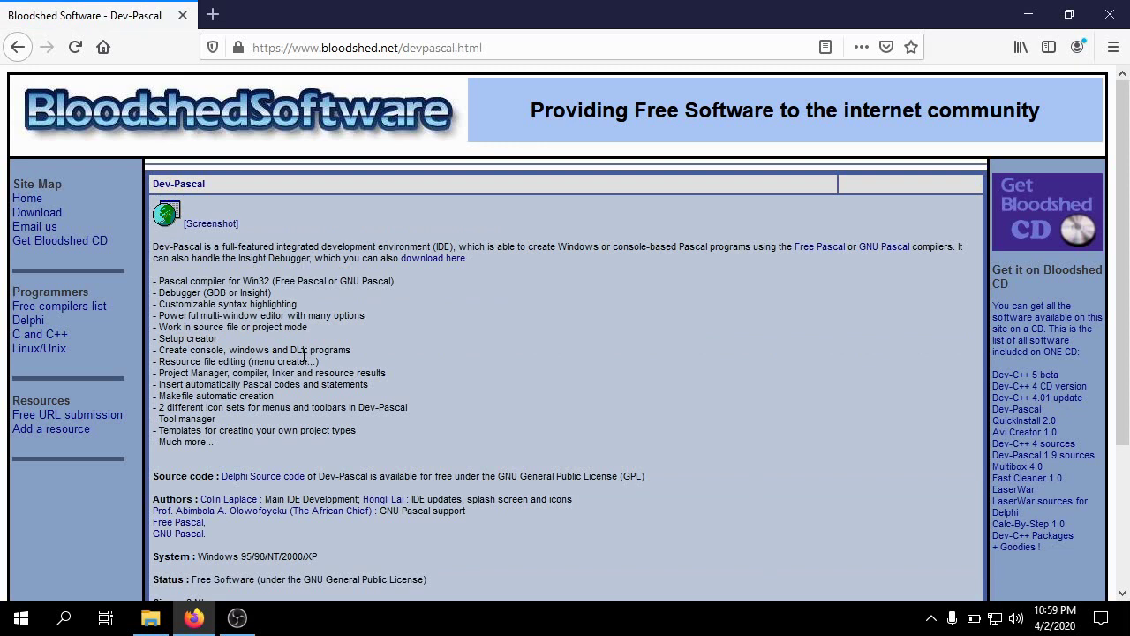
scroll(304, 349, down, 2)
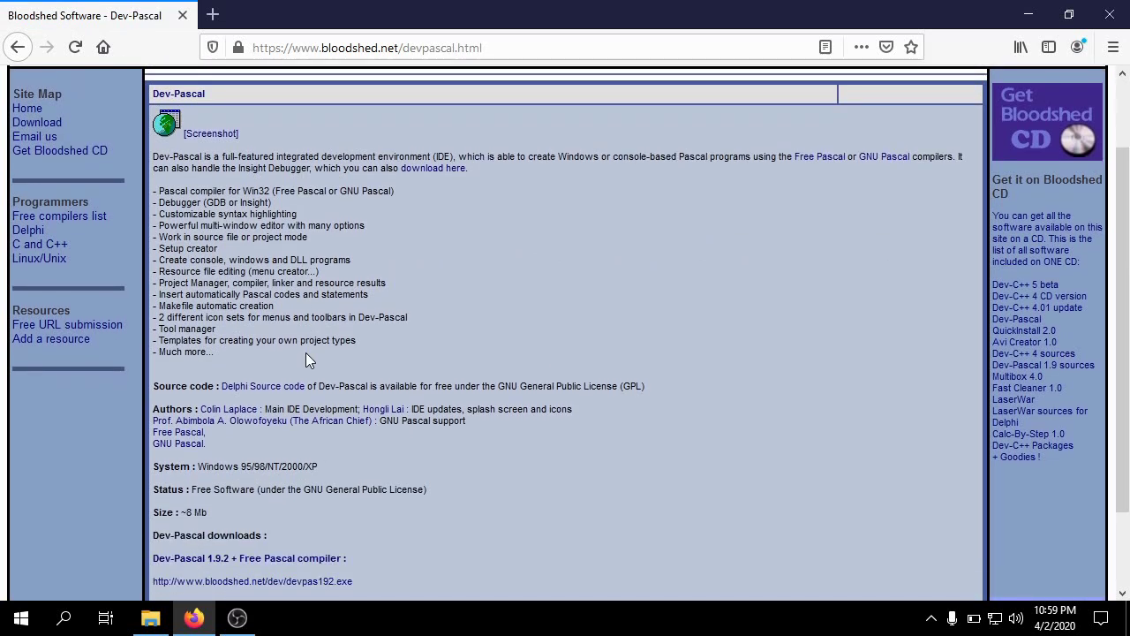
scroll(305, 352, up, 2)
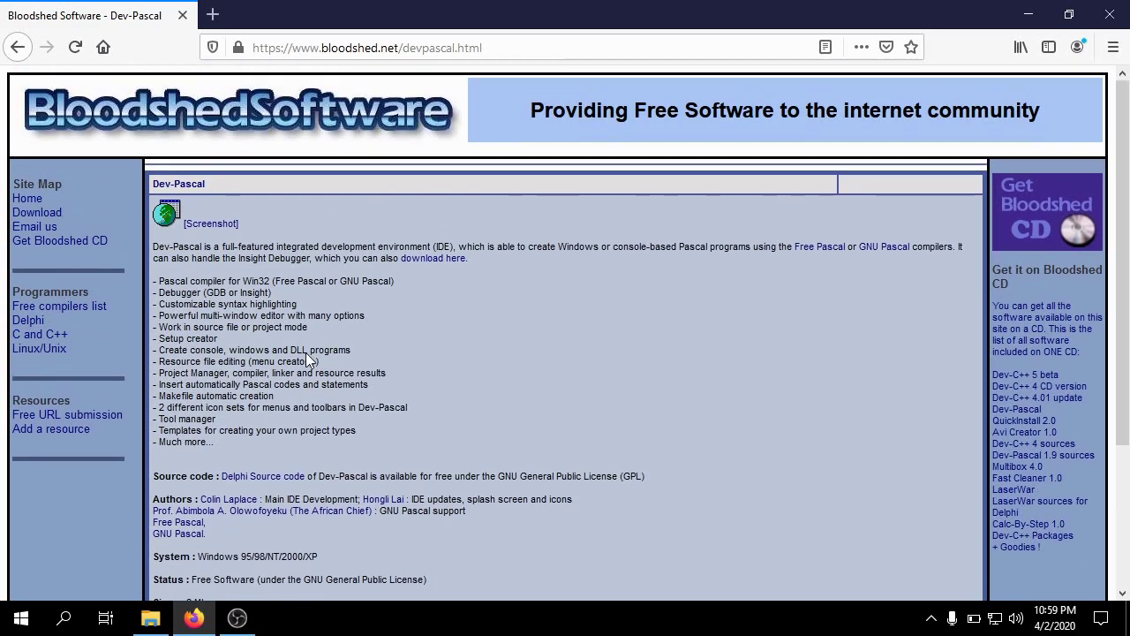
scroll(305, 352, down, 4)
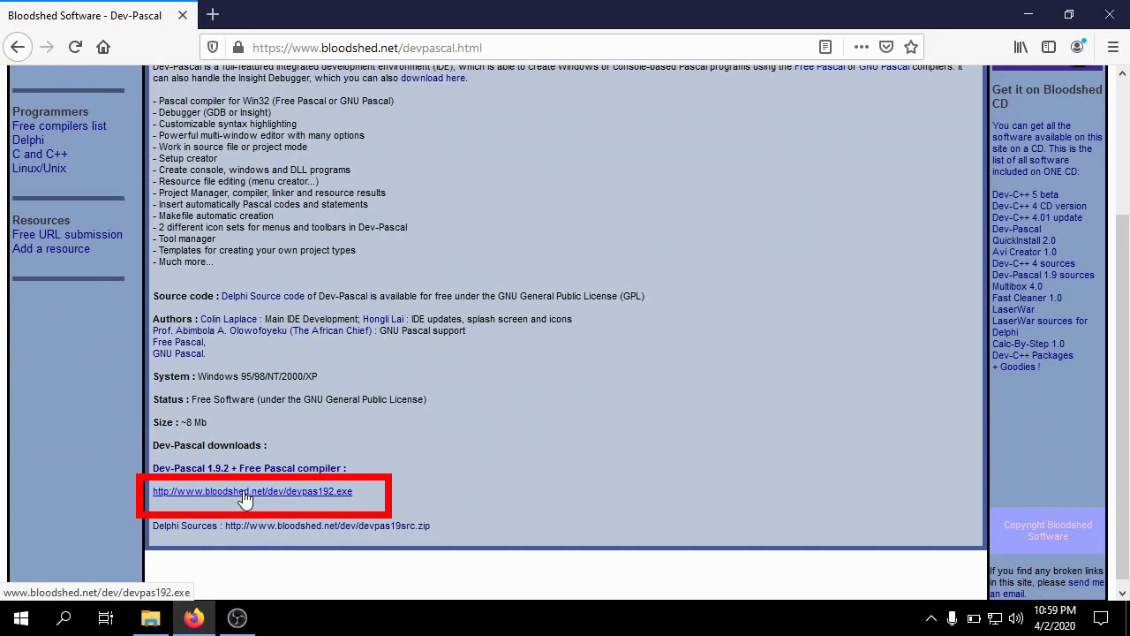
click(245, 495)
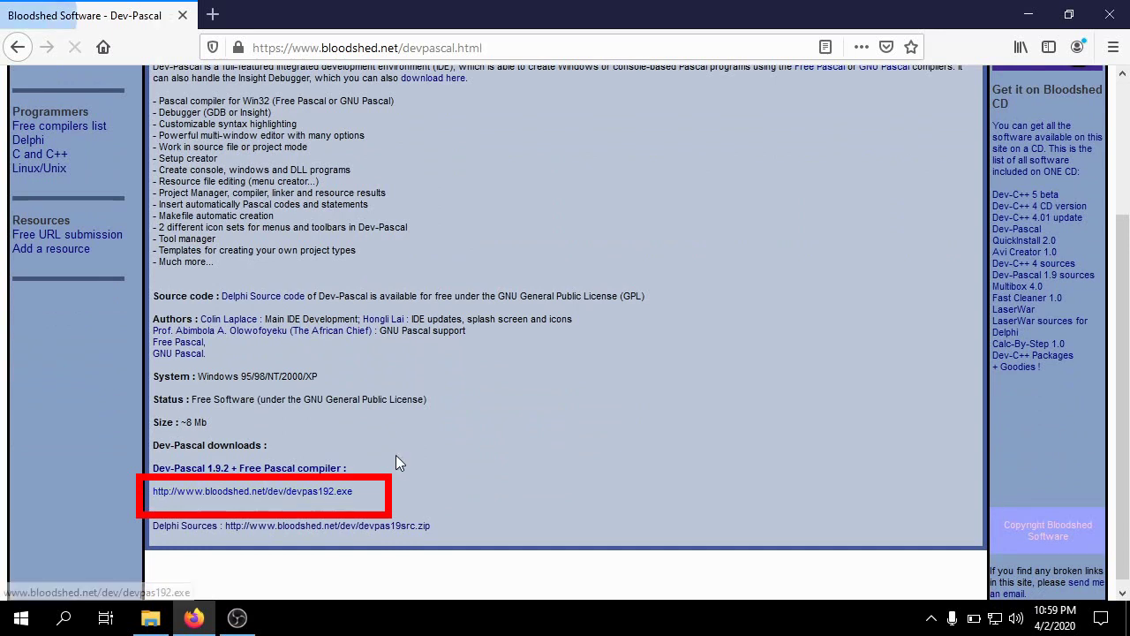
click(634, 248)
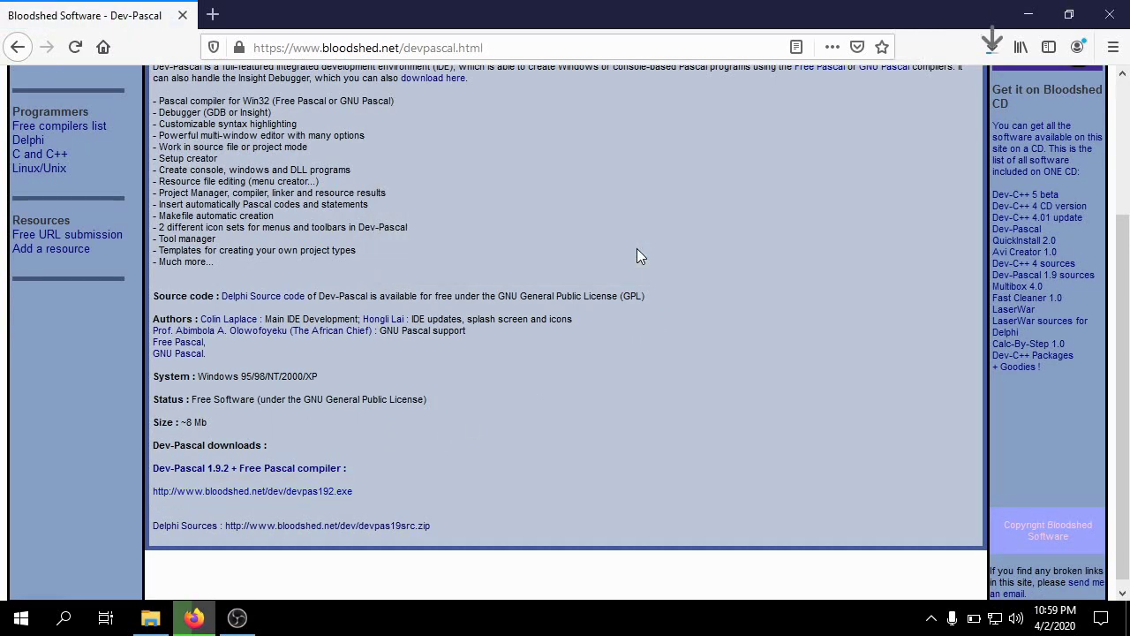
Show the downloaded devpas192.exe in its folder, run it, and allow it to make changes to the device.
click(989, 53)
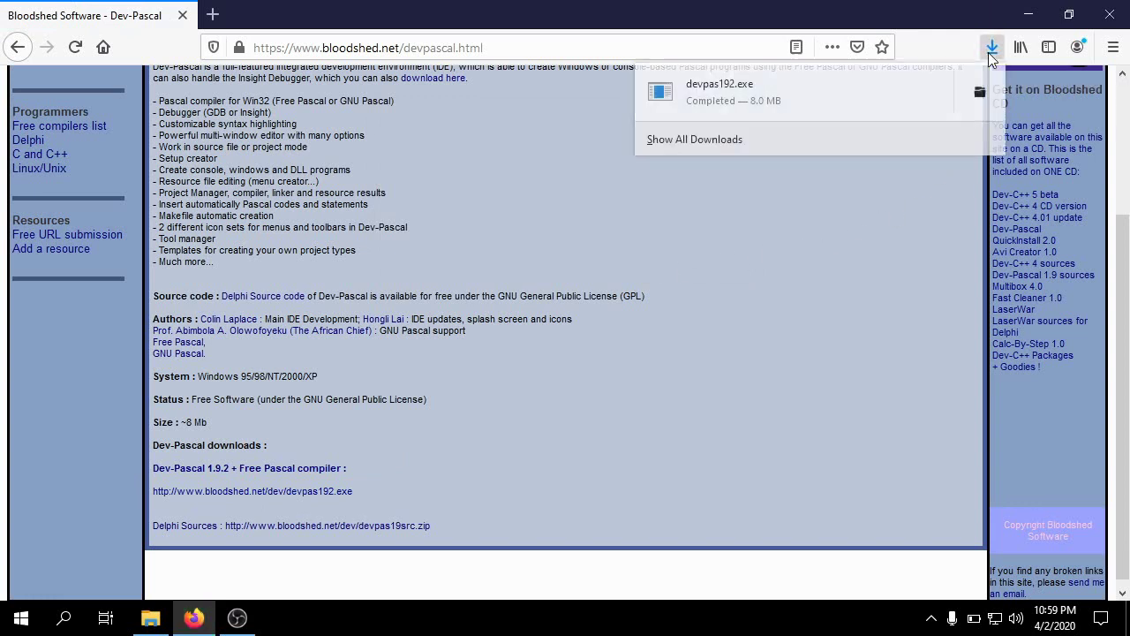
click(979, 97)
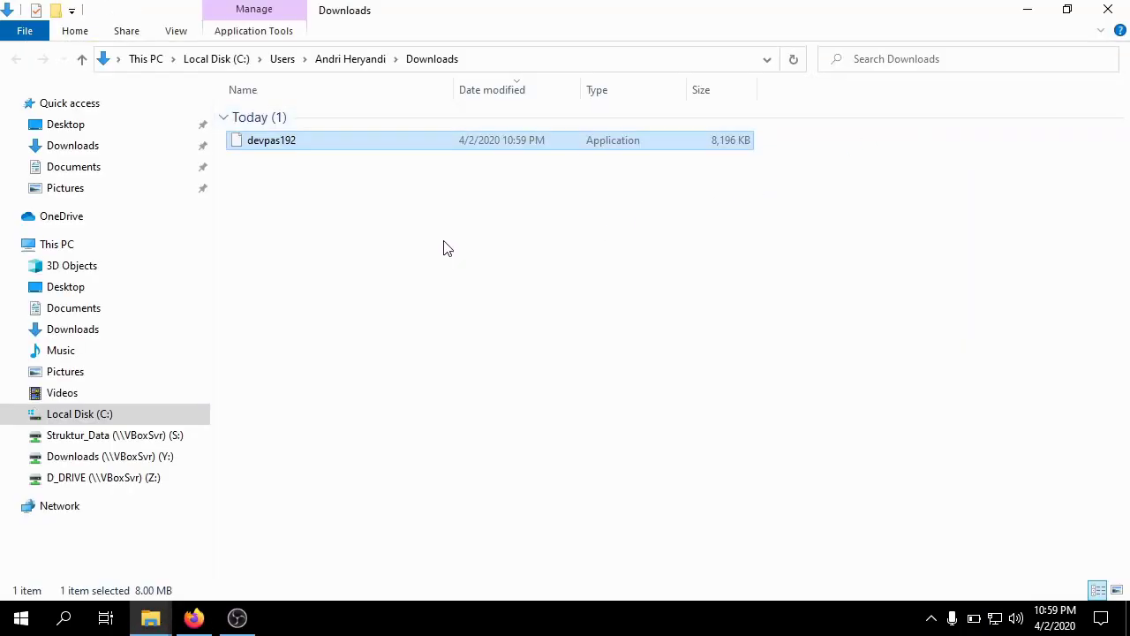
double_click(303, 142)
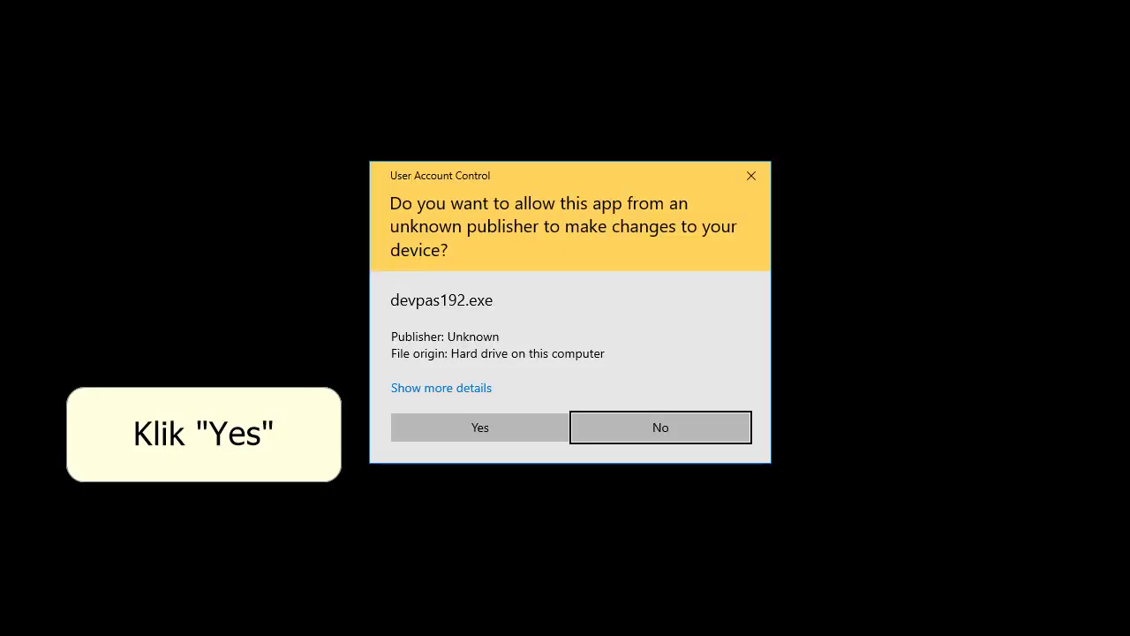
click(493, 425)
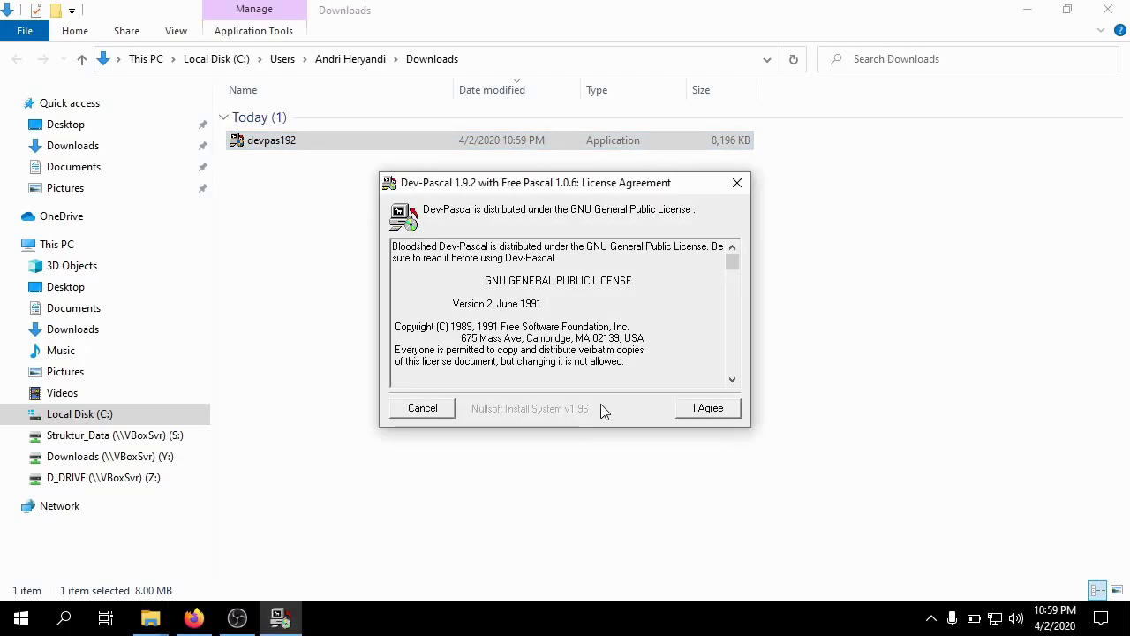
Accept the licence agreement, install Dev-Pascal to C:\Dev-Pas, and close the finished installer.
click(698, 409)
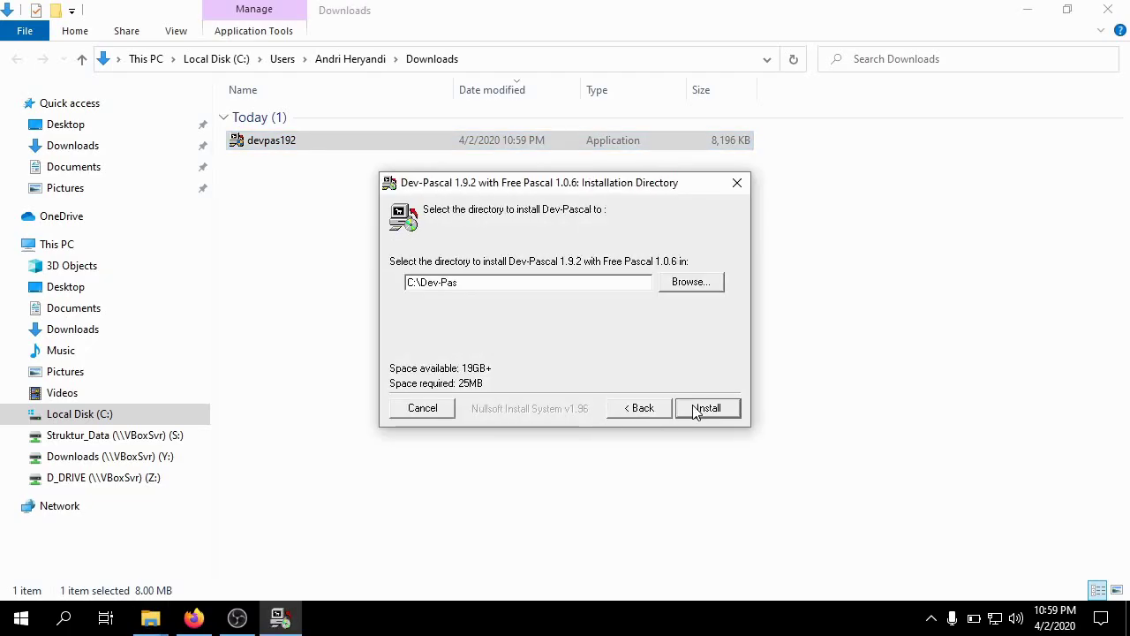
drag(491, 188, 522, 180)
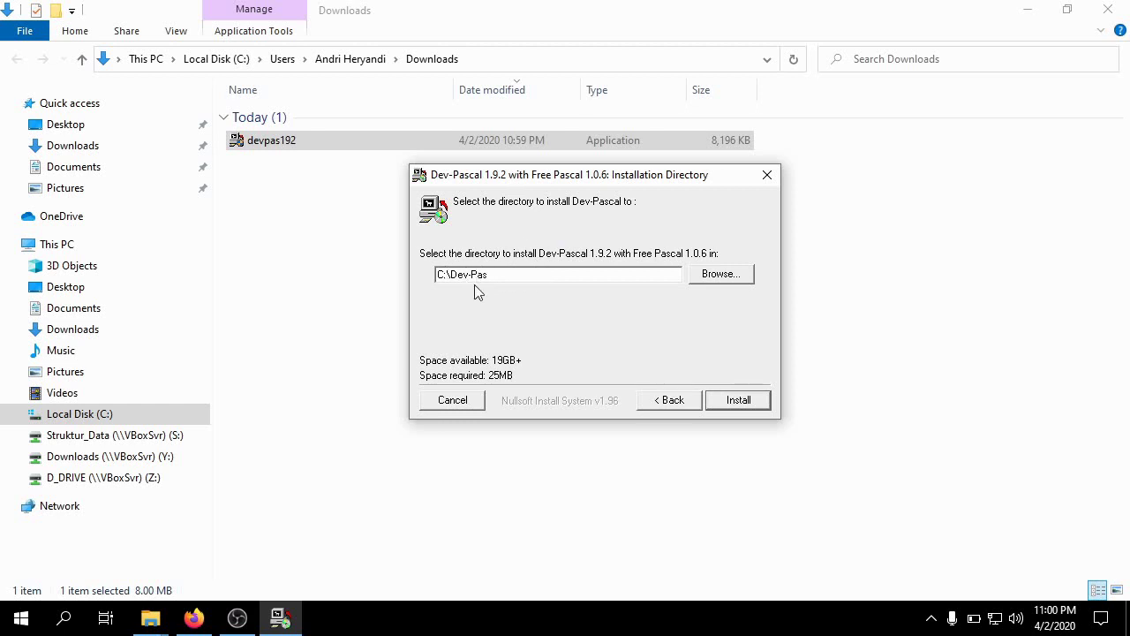
click(733, 402)
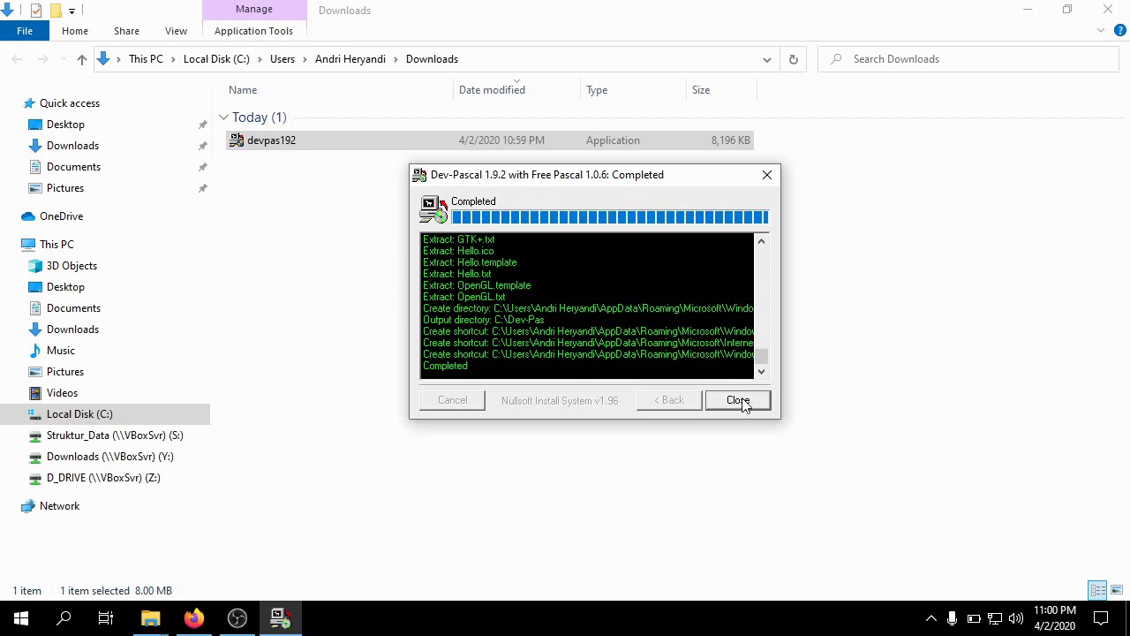
click(742, 403)
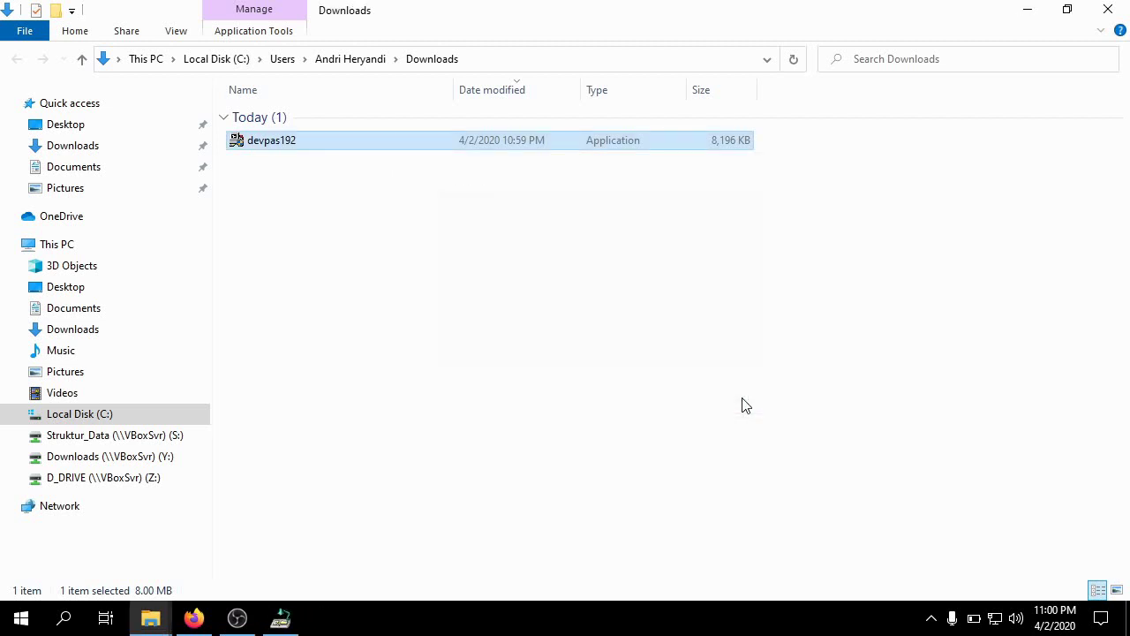
Close the Downloads folder window and minimize the browser so only the Dev-Pascal first time configuration remains in view.
click(1108, 10)
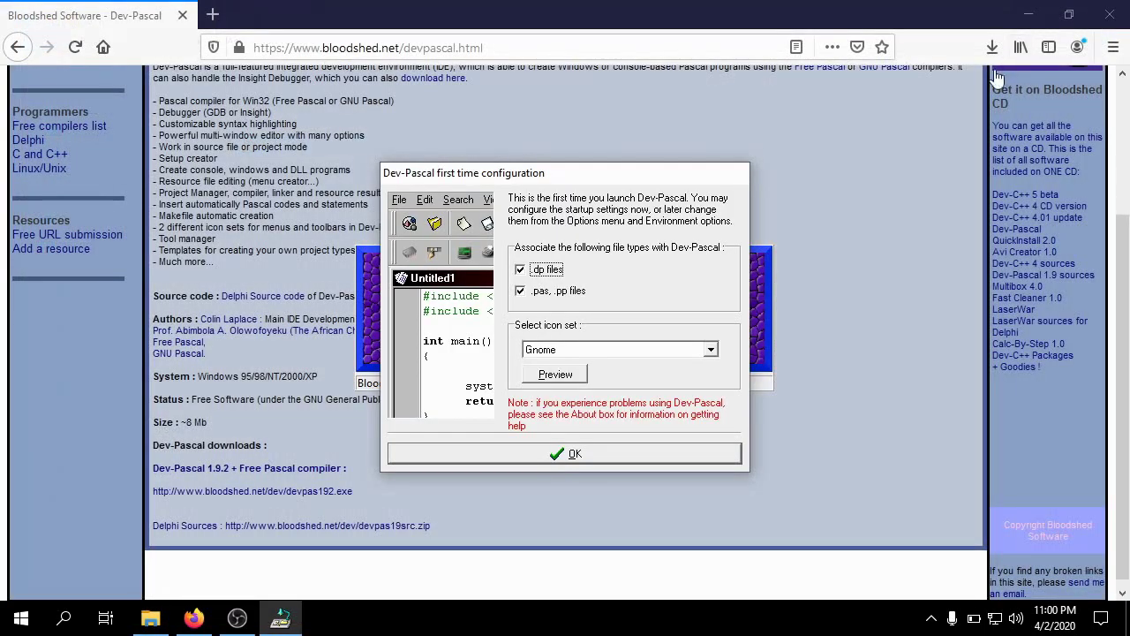
drag(544, 184, 551, 118)
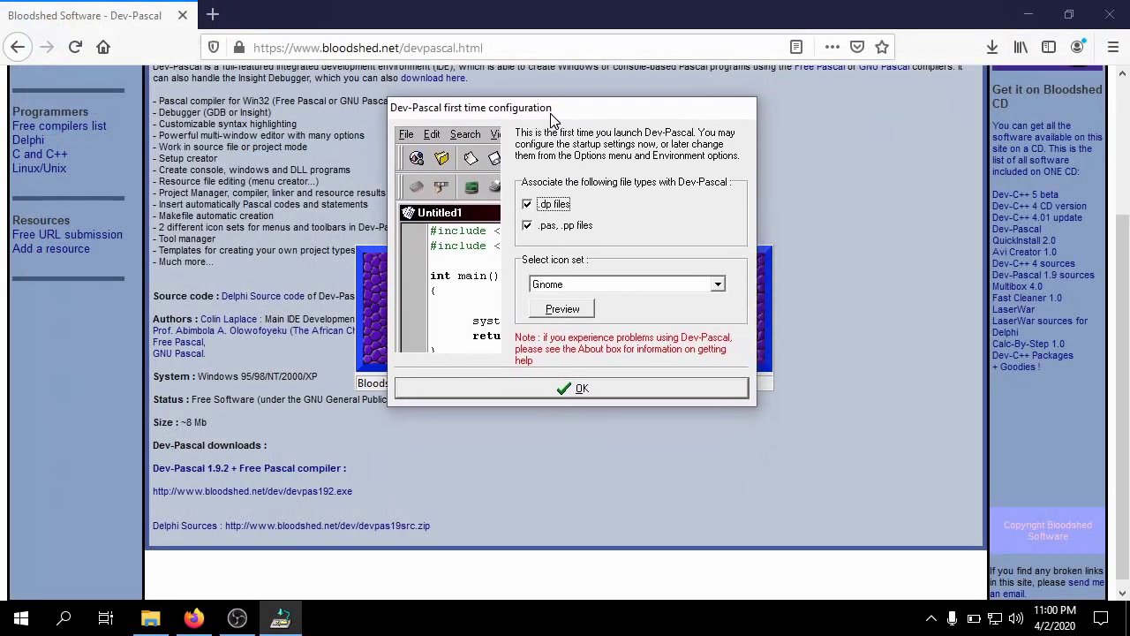
click(1027, 16)
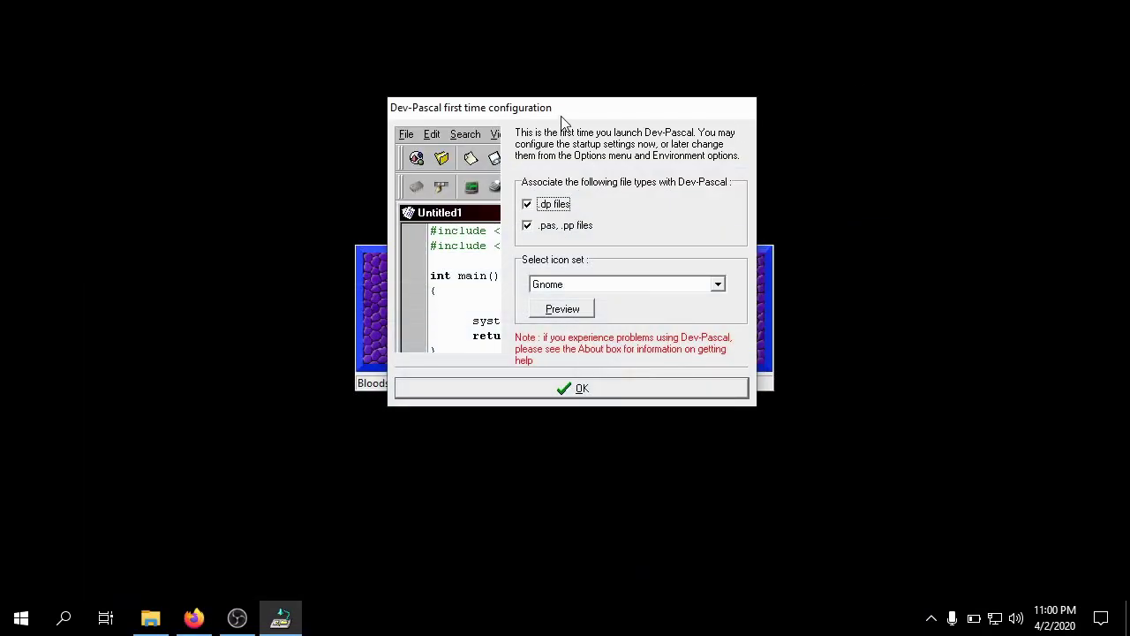
drag(566, 109, 565, 143)
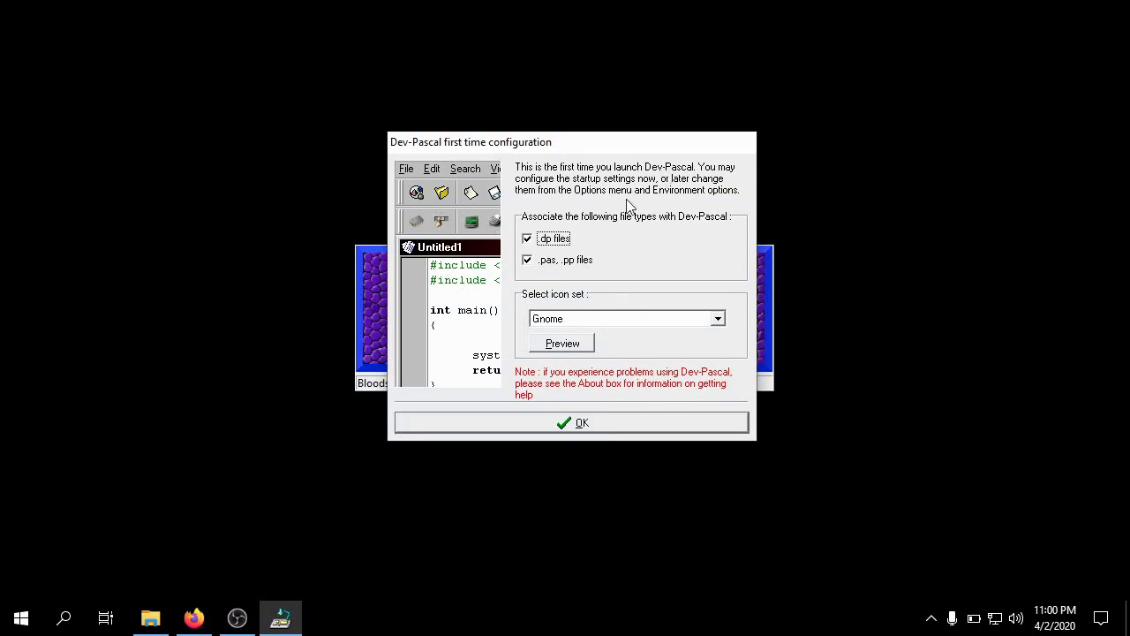
Choose the Gnome icon set in the first time configuration, confirm the settings, and accept the registry-write warning.
click(682, 318)
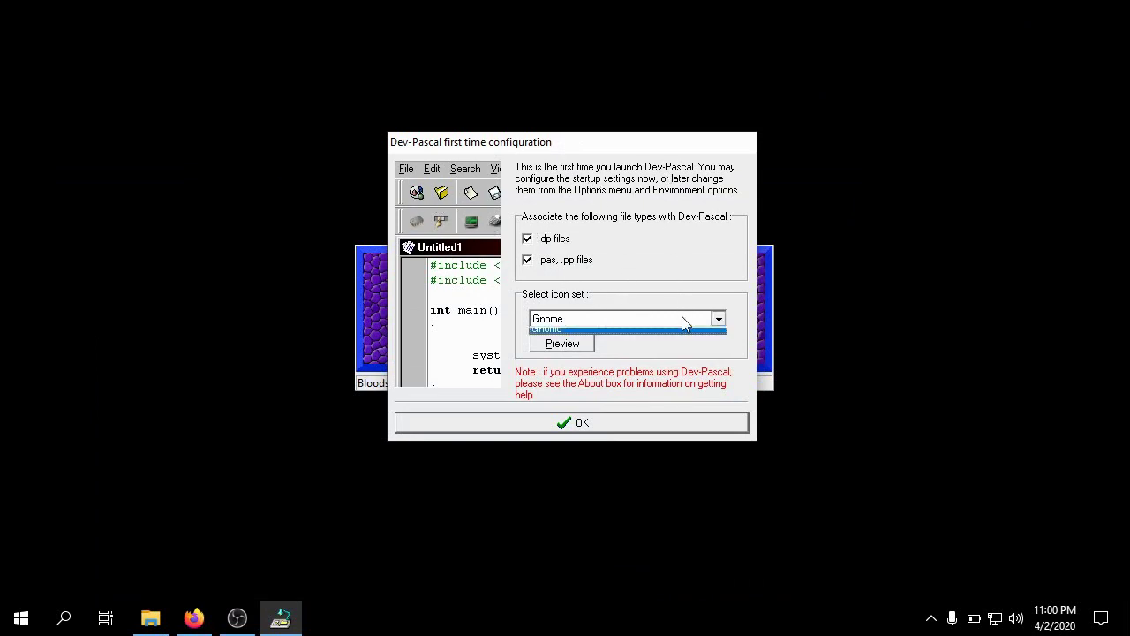
click(676, 338)
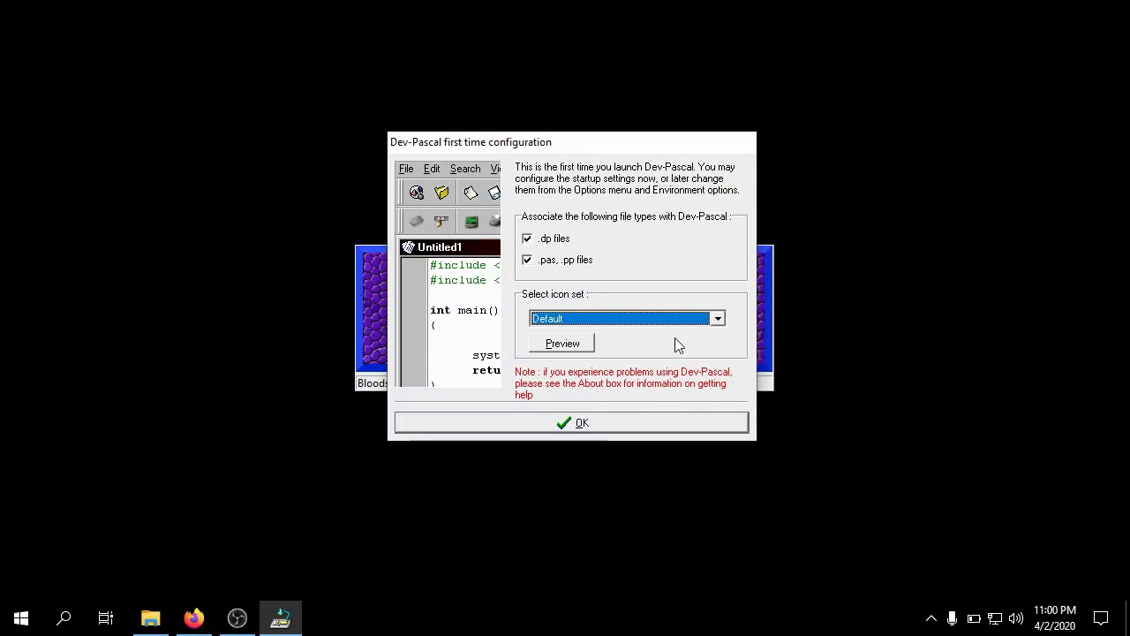
click(672, 318)
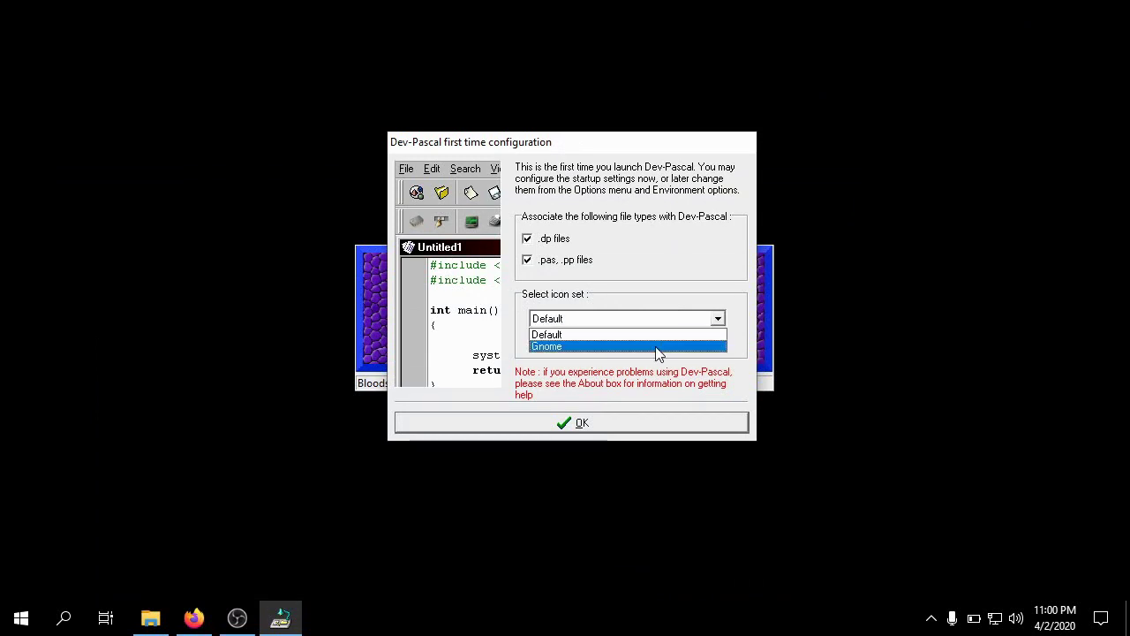
click(658, 349)
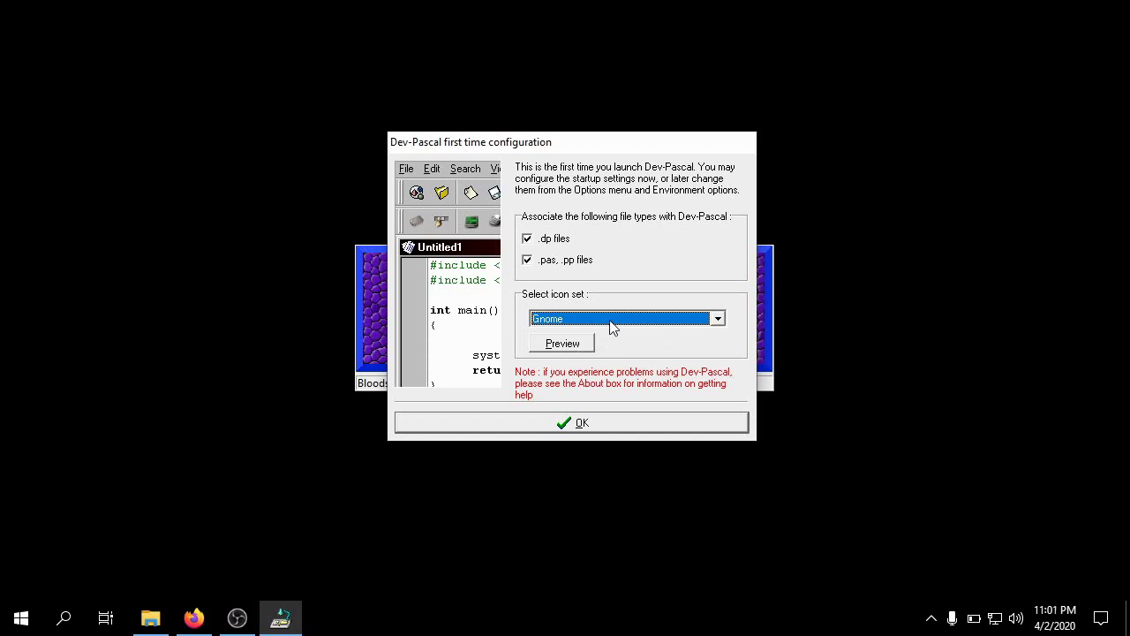
click(629, 424)
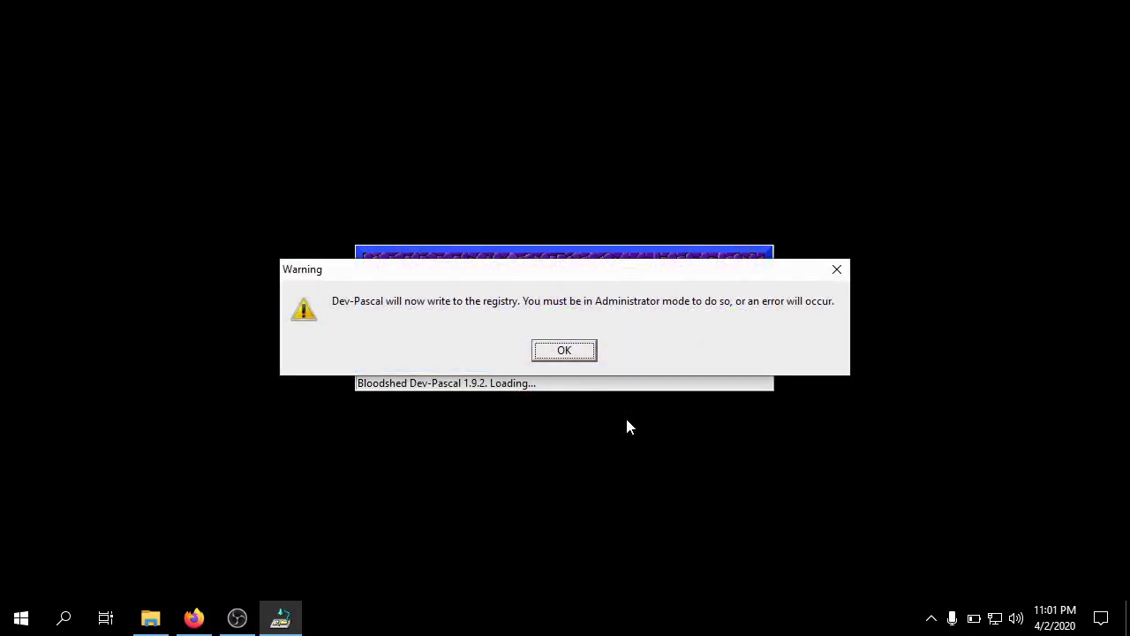
drag(542, 270, 563, 126)
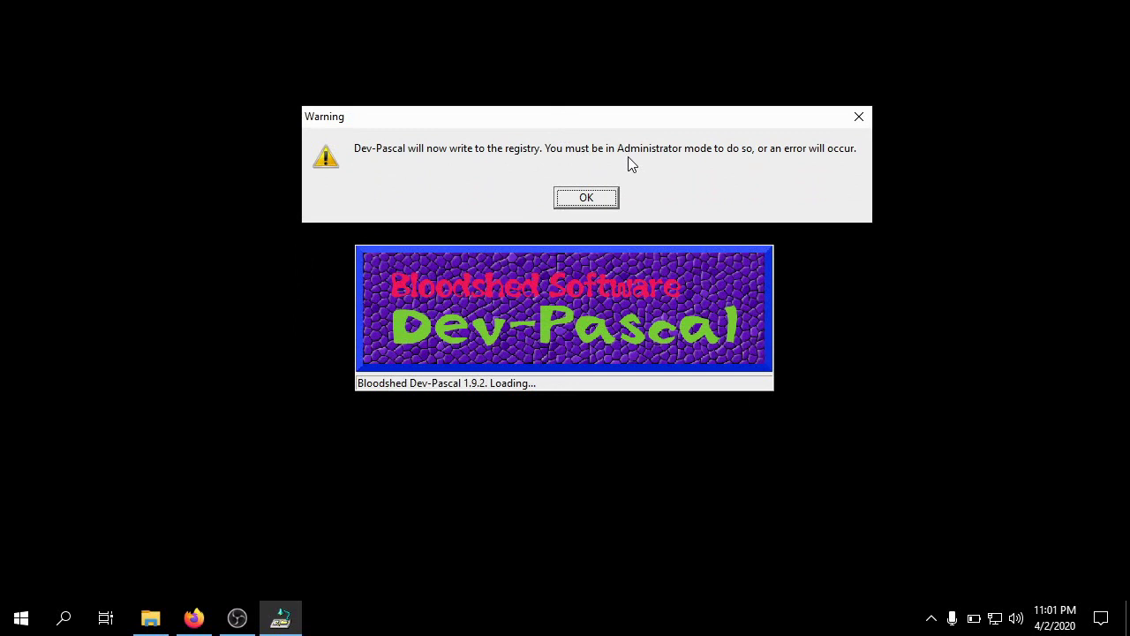
click(599, 201)
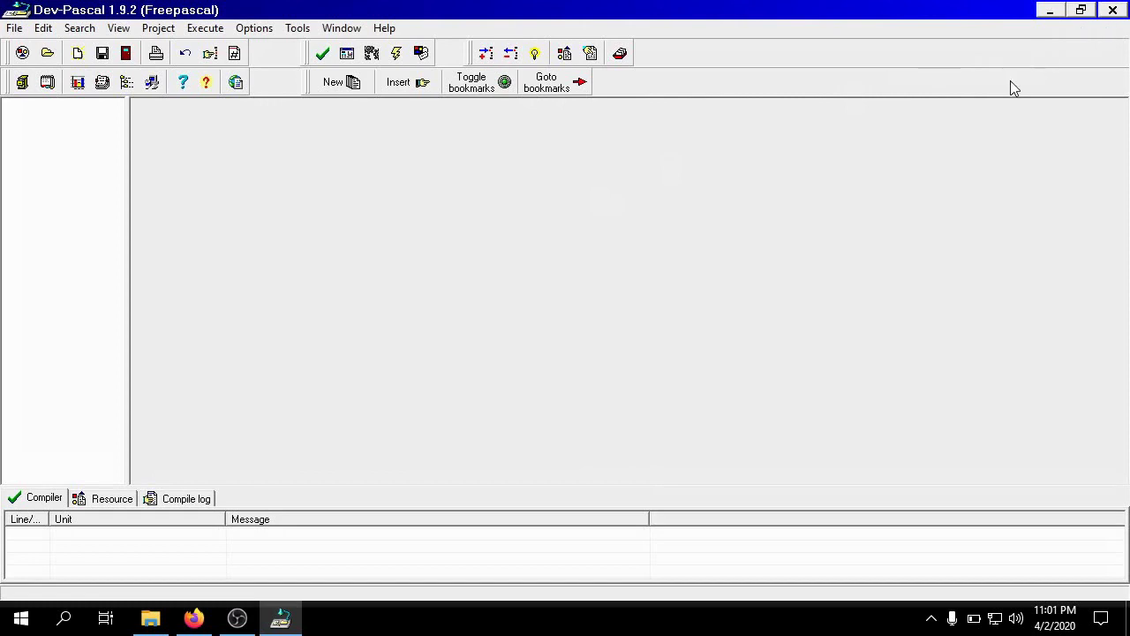
Close Dev-Pascal and relaunch it as administrator from the Bloodshed Dev-Pascal program group, allowing it to make changes.
click(1114, 10)
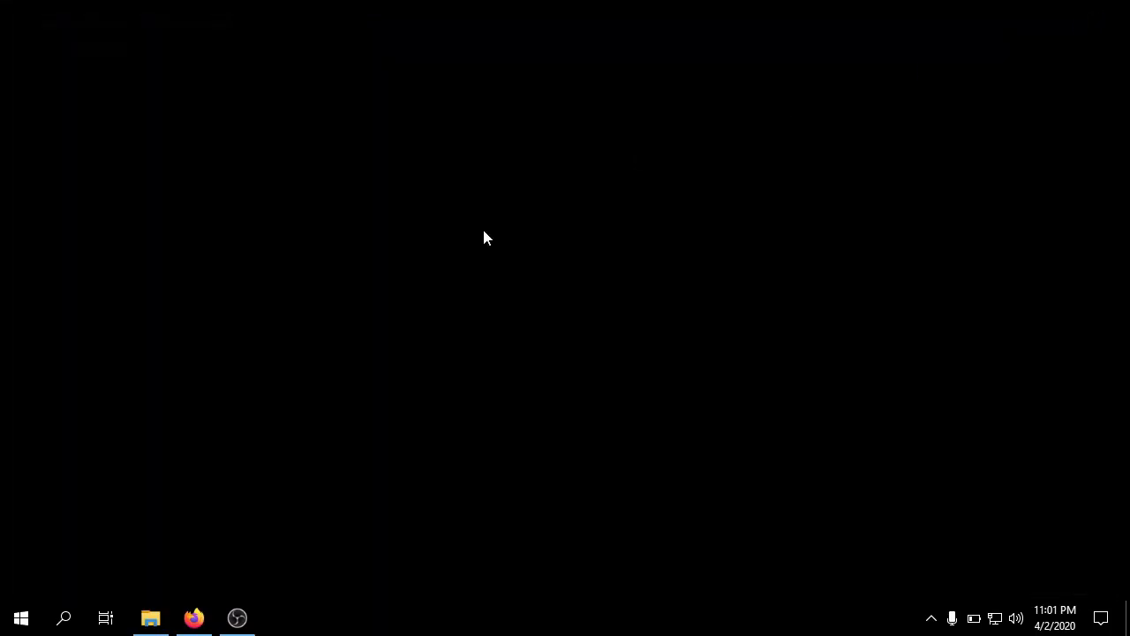
click(24, 617)
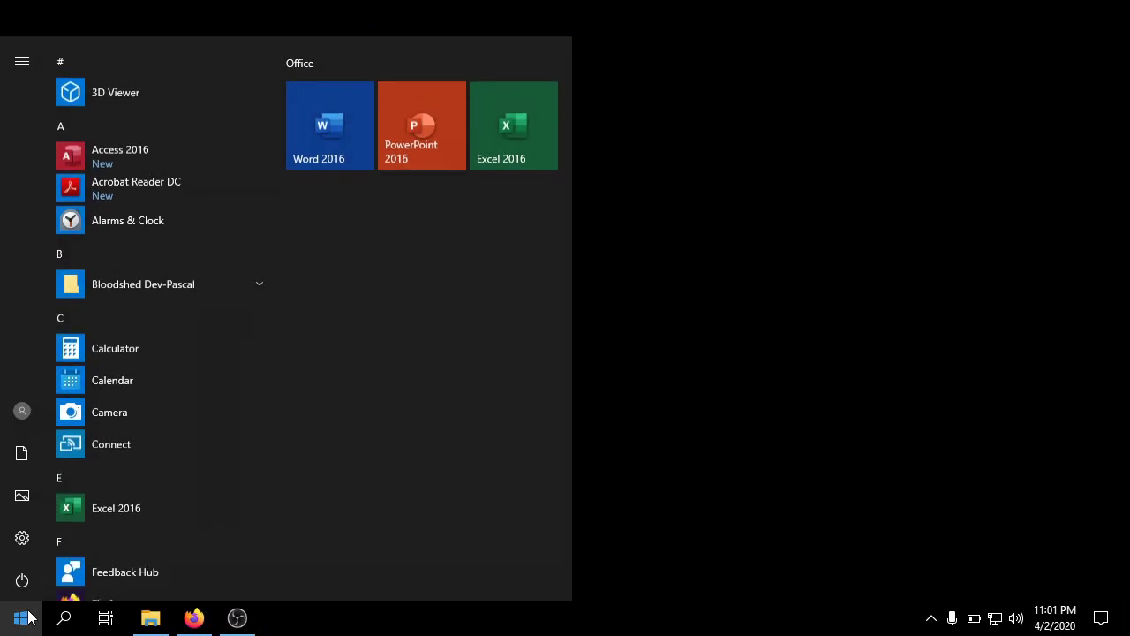
scroll(209, 436, down, 2)
scroll(210, 436, up, 2)
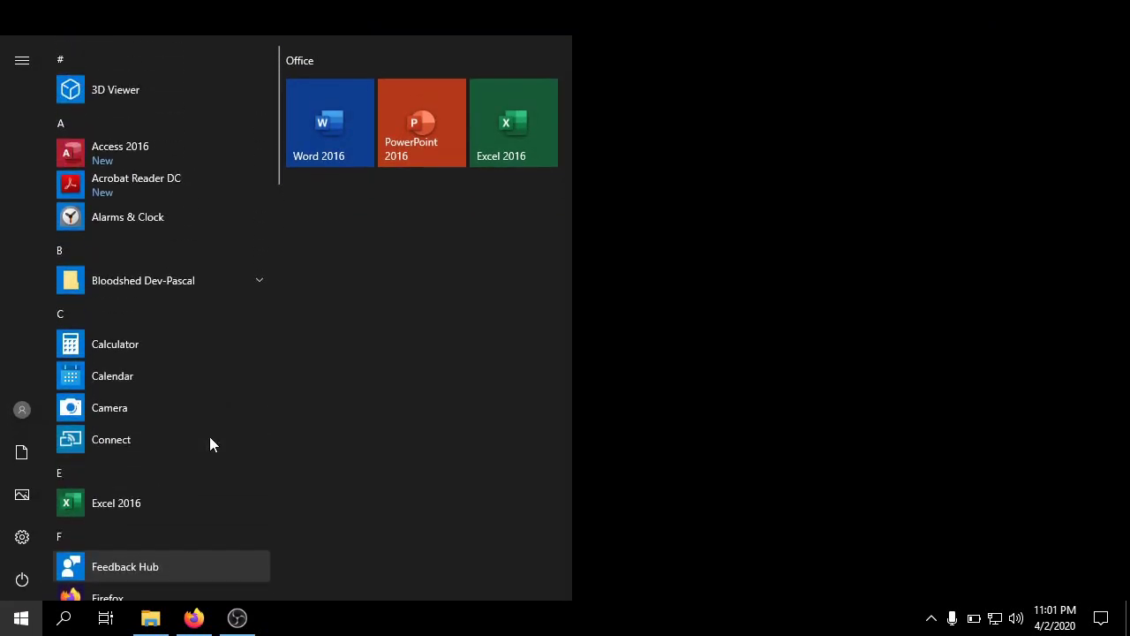
click(258, 280)
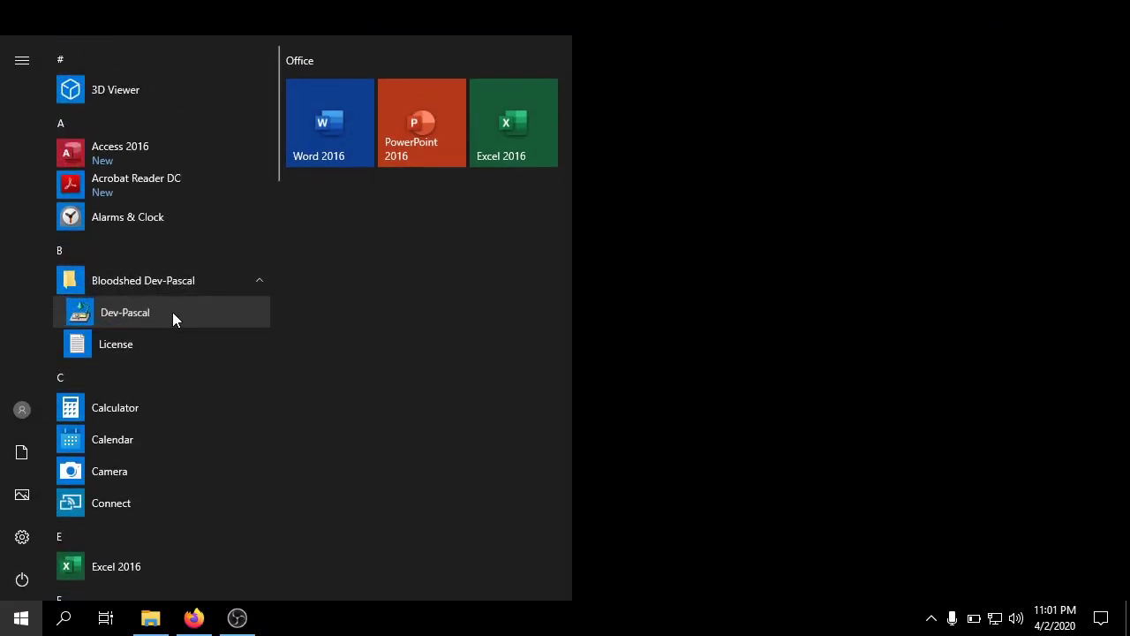
right_click(172, 312)
mouse_move(262, 356)
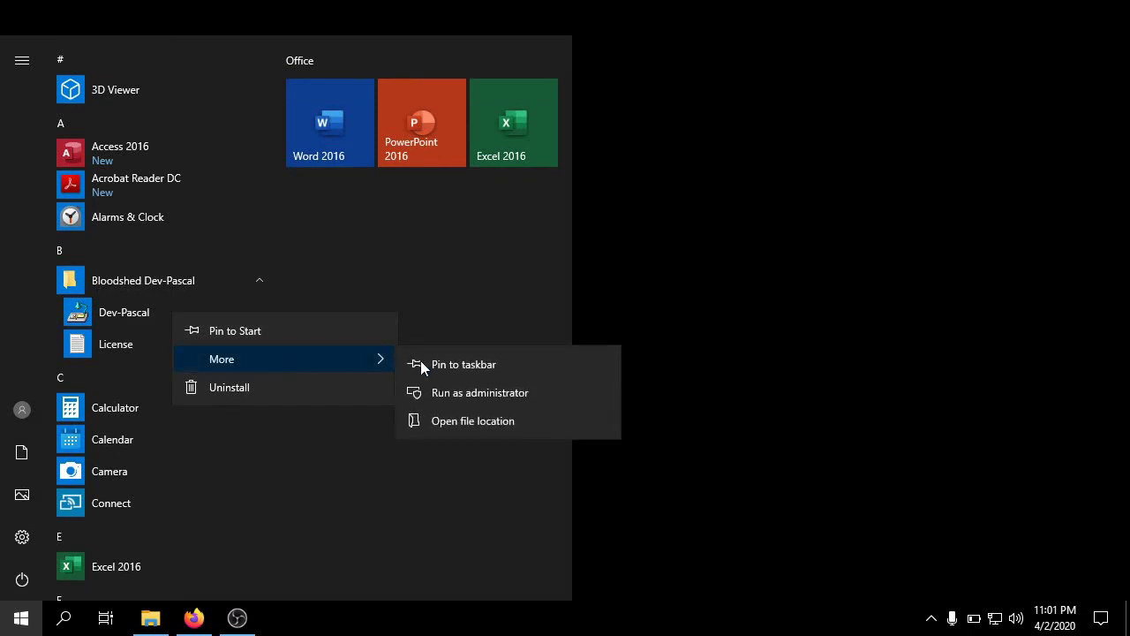
click(471, 402)
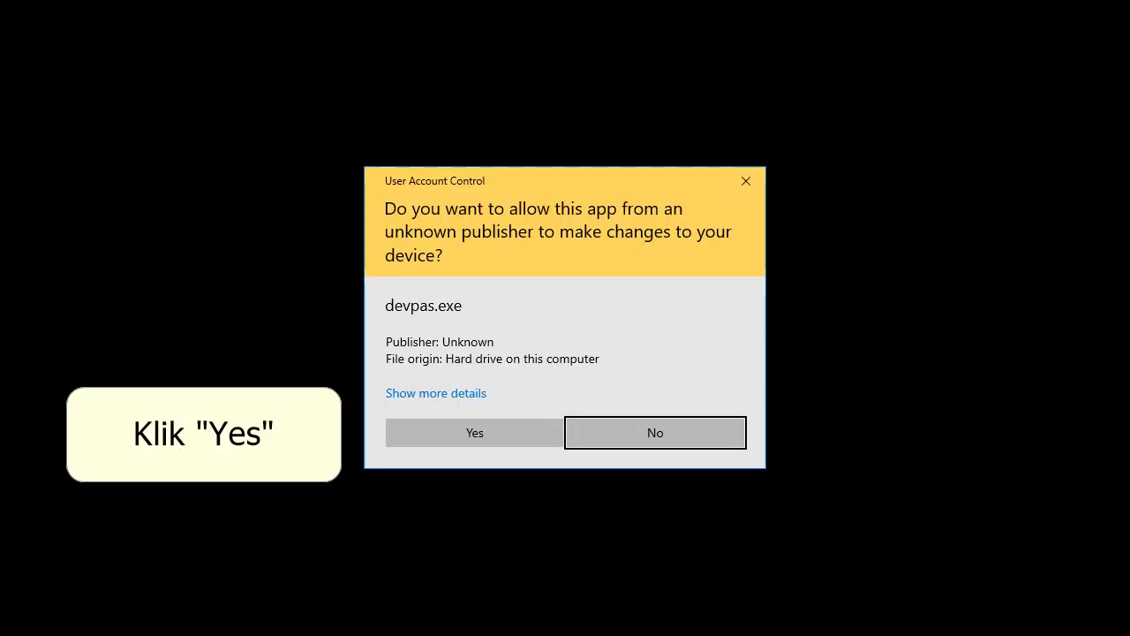
click(492, 435)
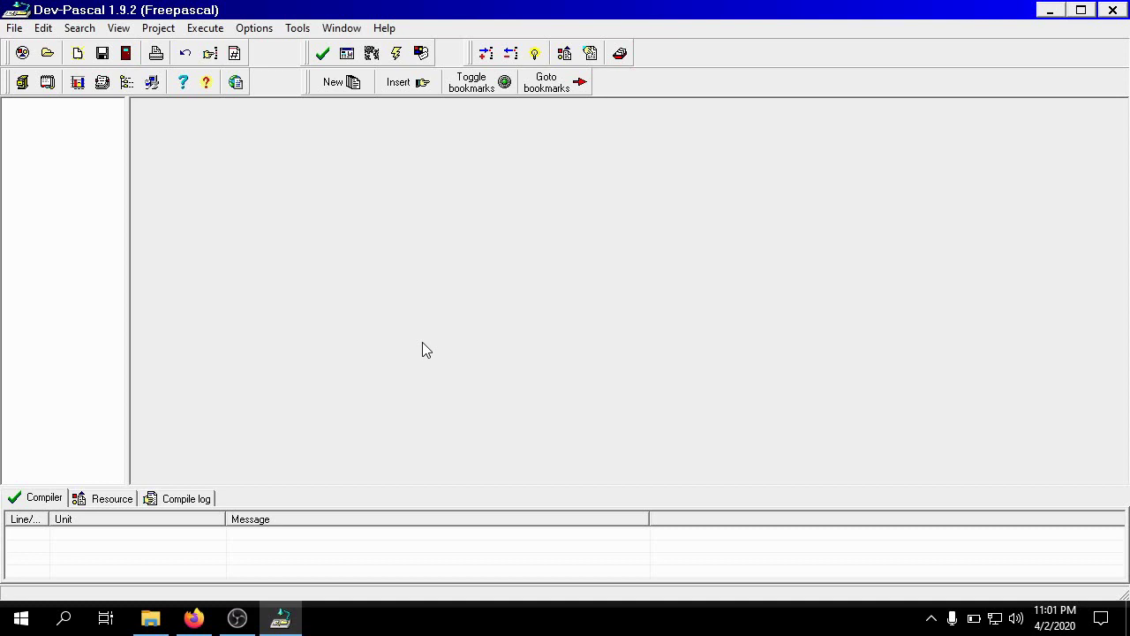
Create a new Console Application project named Testing.
click(15, 27)
click(29, 49)
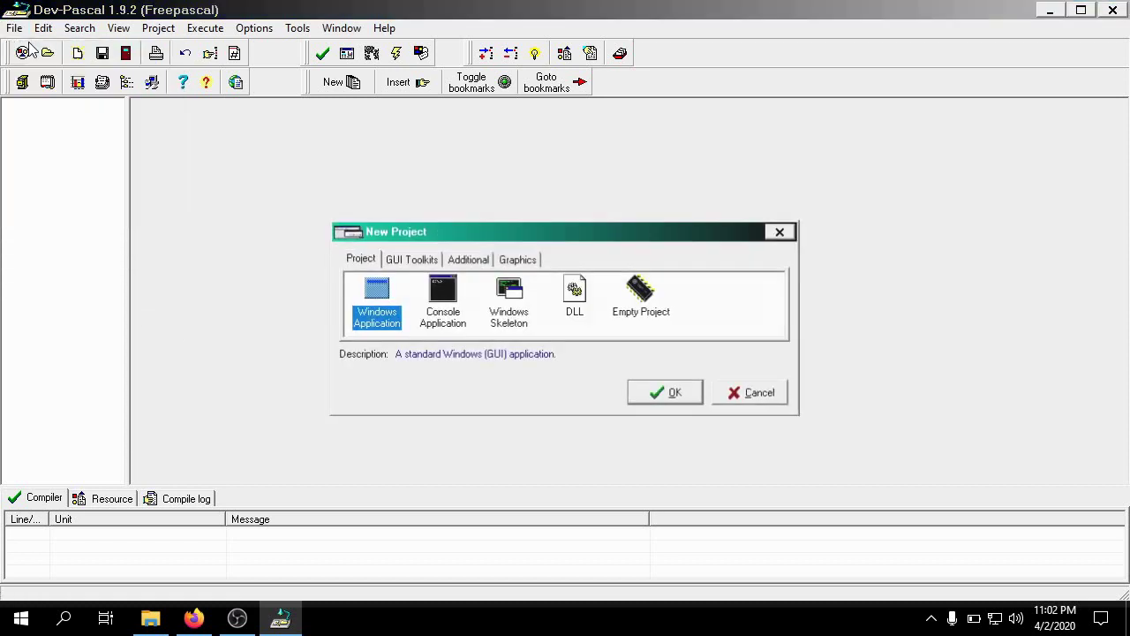
click(443, 300)
click(664, 393)
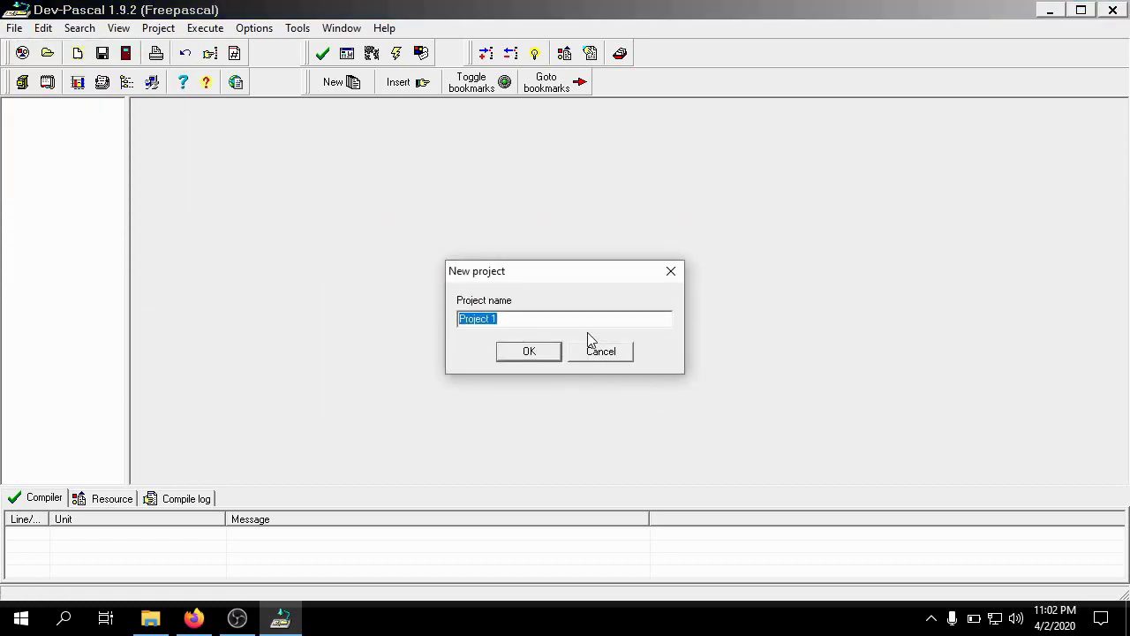
text(Testo)
key(BackSpace)
key(Return)
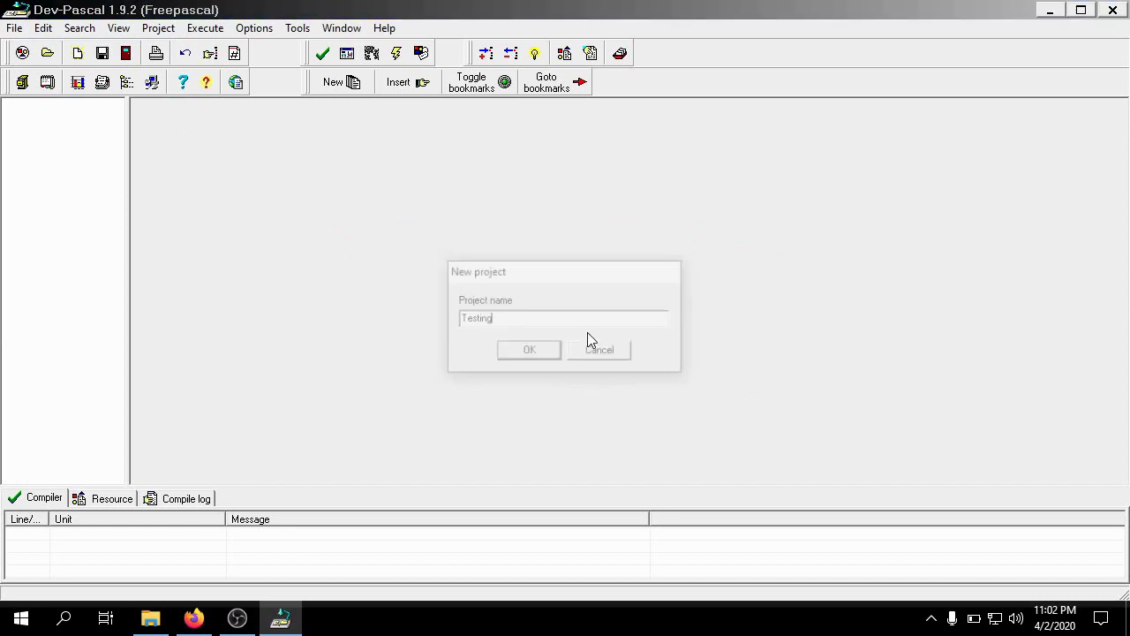
Save the Testing project in the Dev-Pas\Examples folder on Local Disk (C:) and maximize its code window.
click(627, 131)
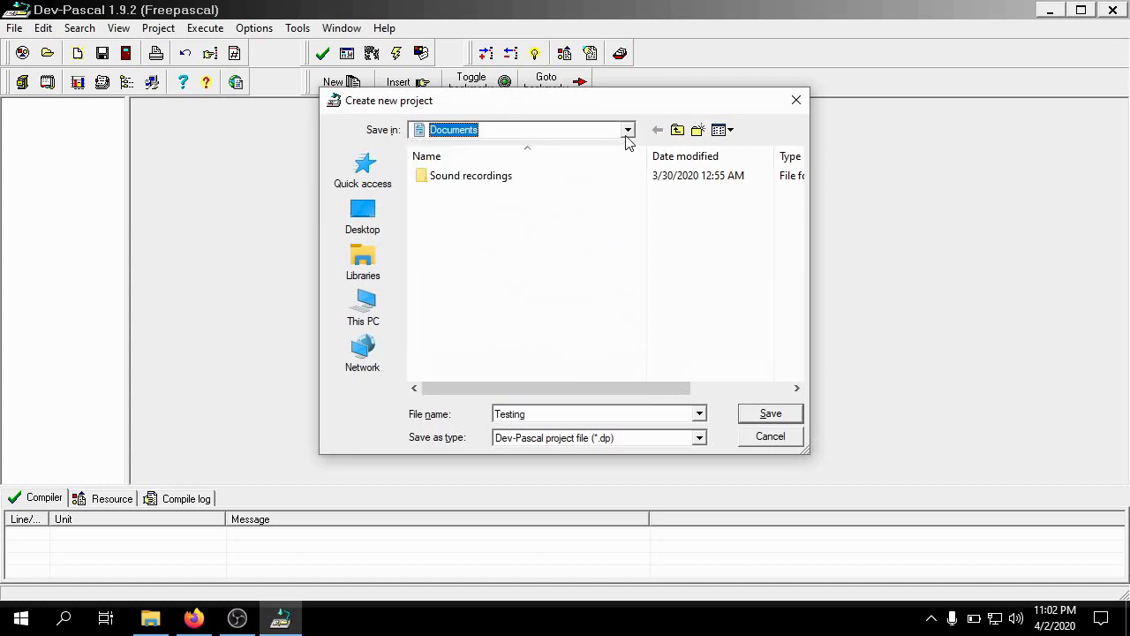
click(627, 129)
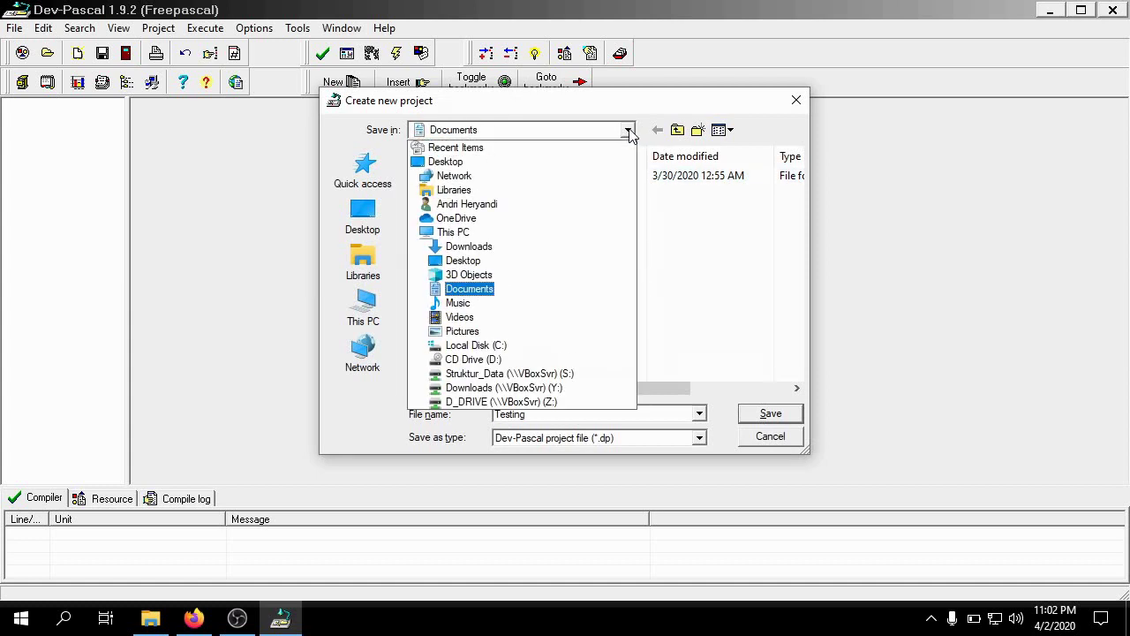
click(586, 347)
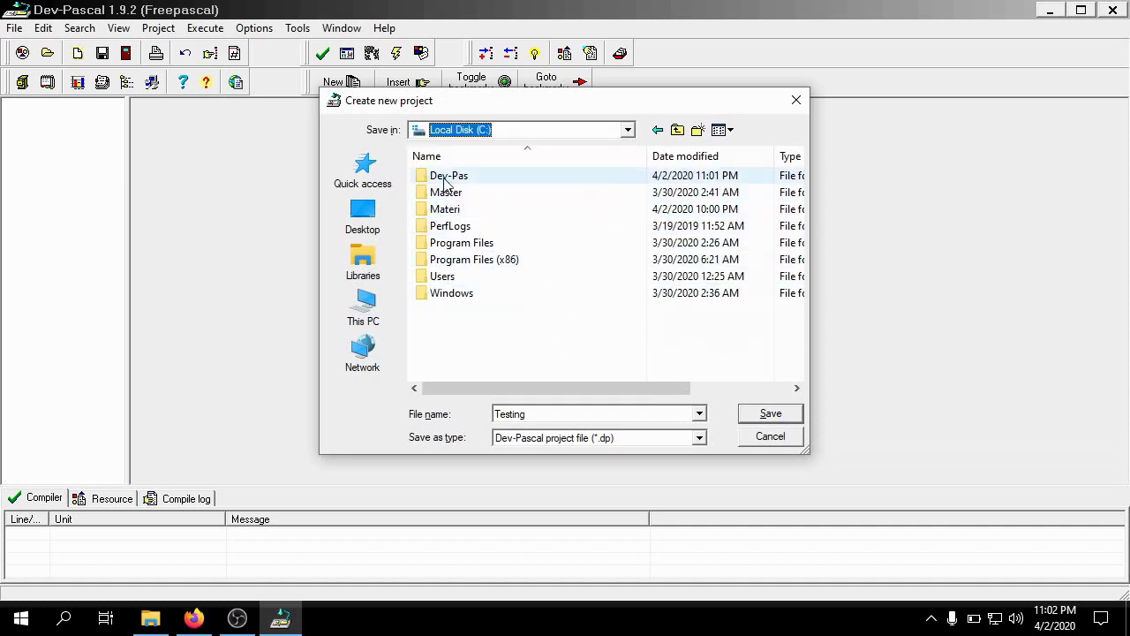
double_click(444, 181)
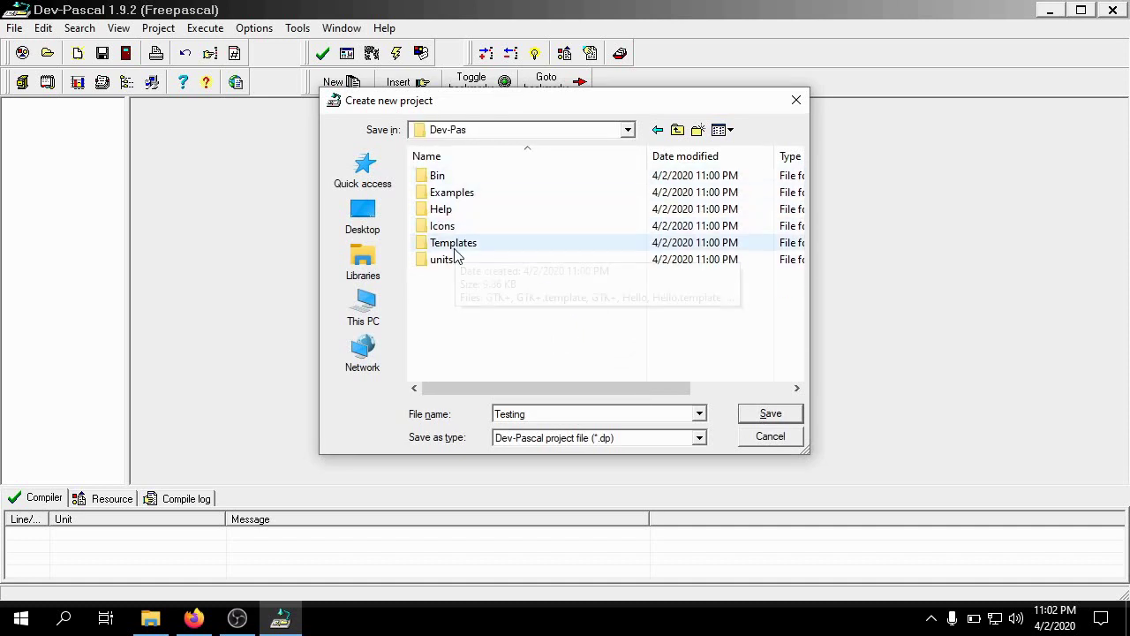
double_click(444, 193)
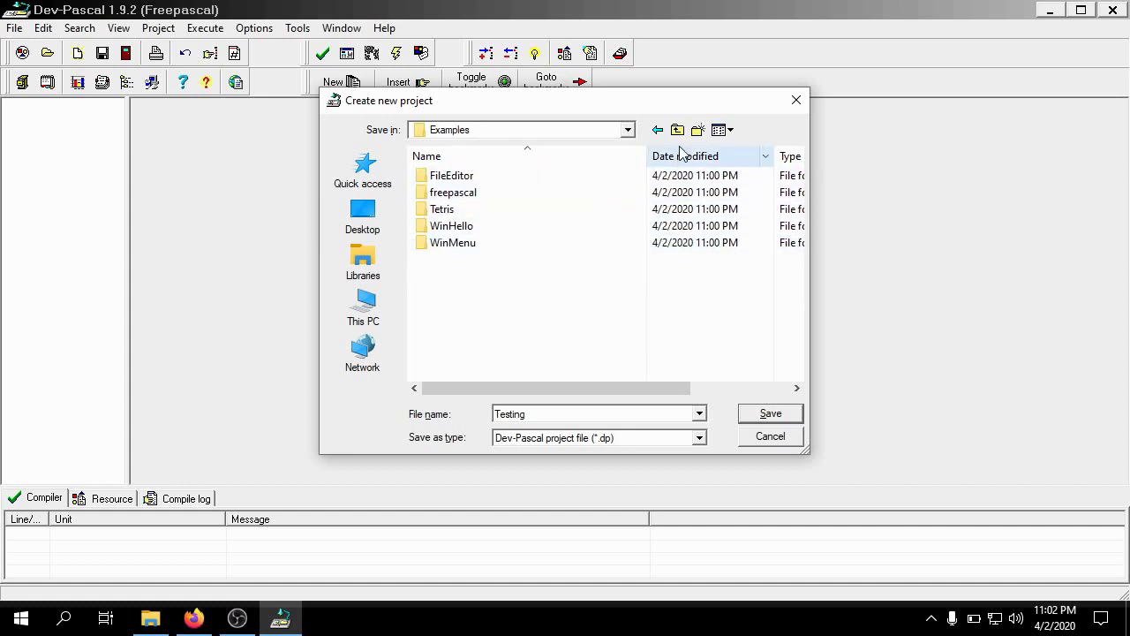
click(764, 415)
click(498, 115)
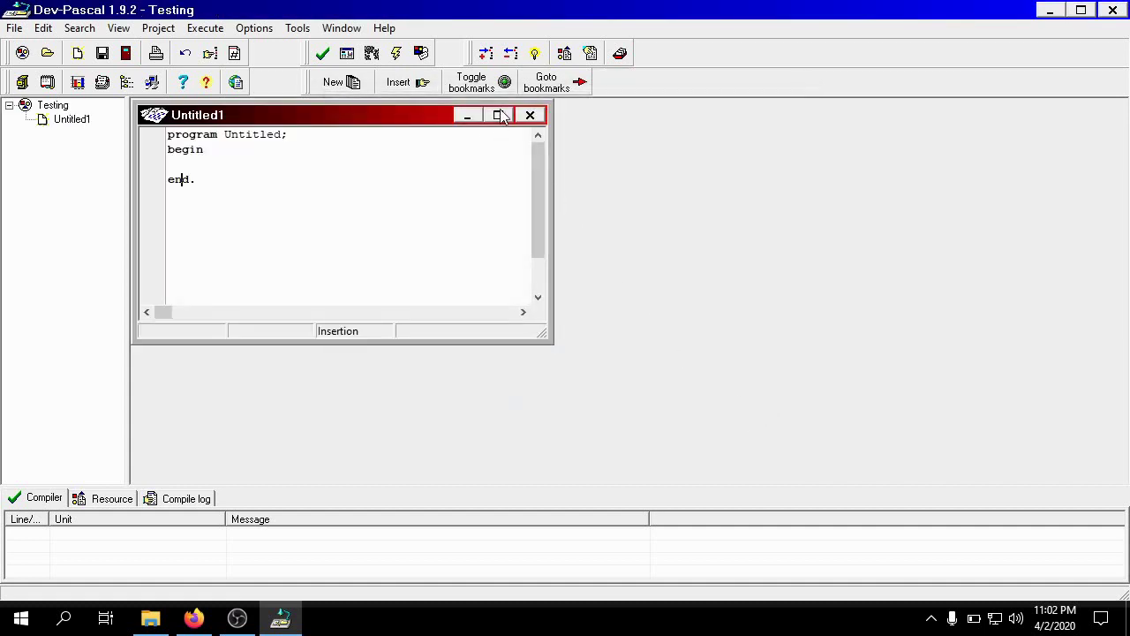
Set the editor font size to 18 in the environment options.
click(273, 28)
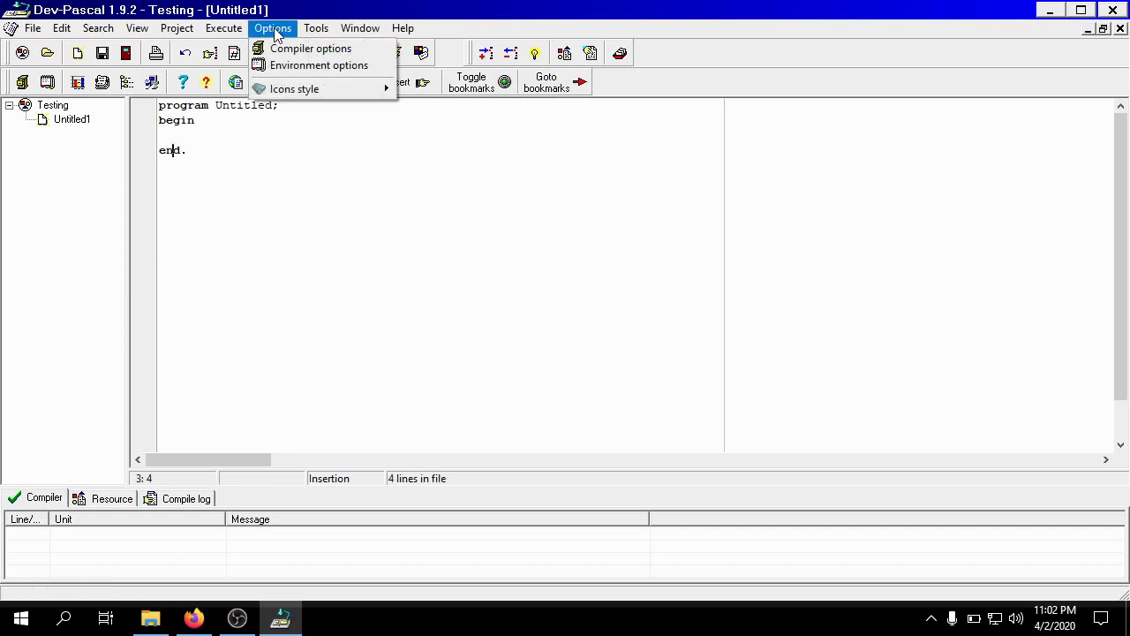
click(295, 64)
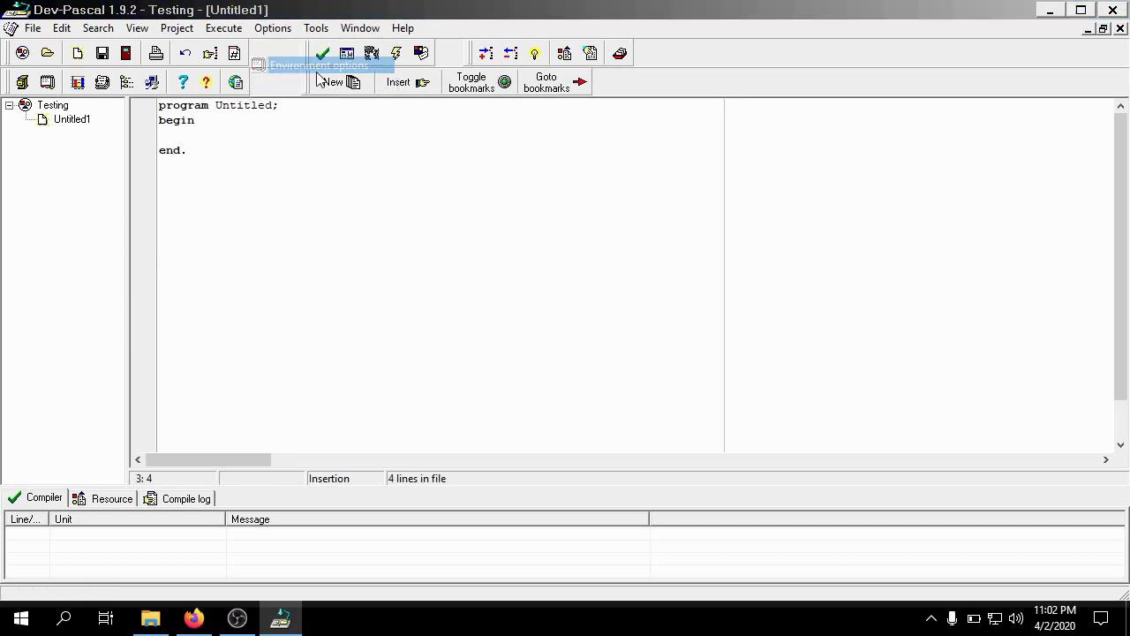
click(458, 167)
drag(597, 228, 495, 227)
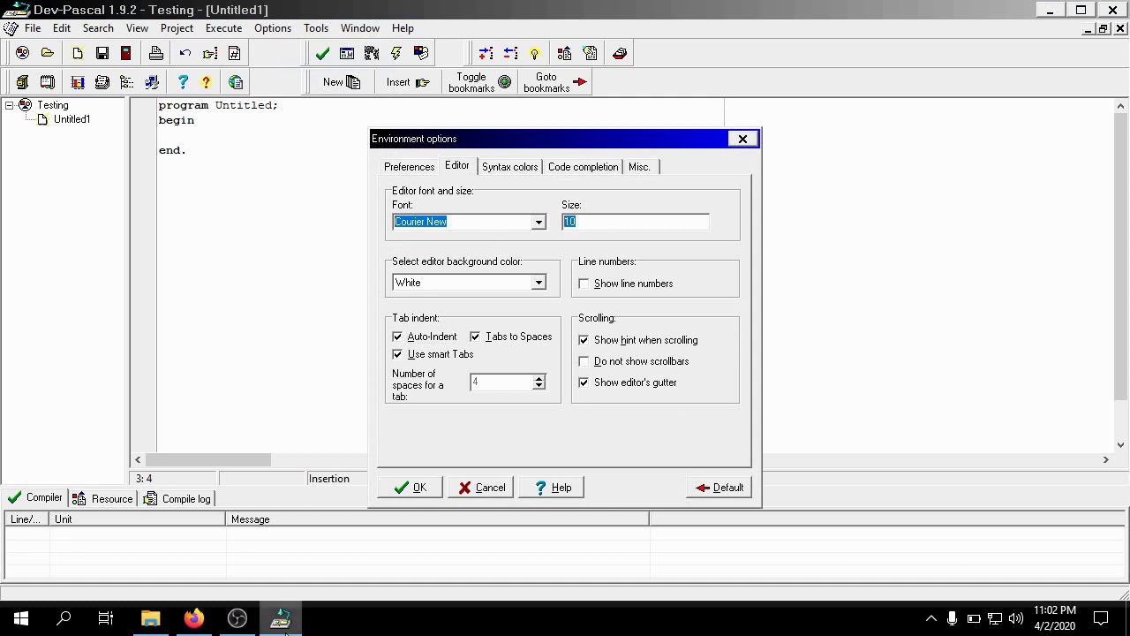
text(18)
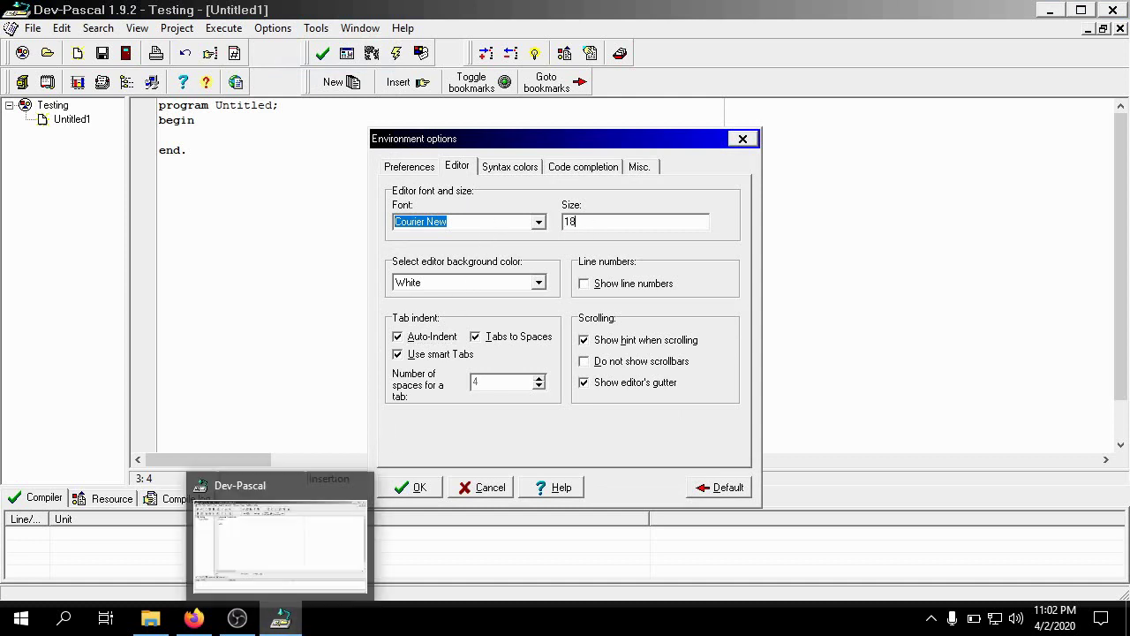
click(420, 488)
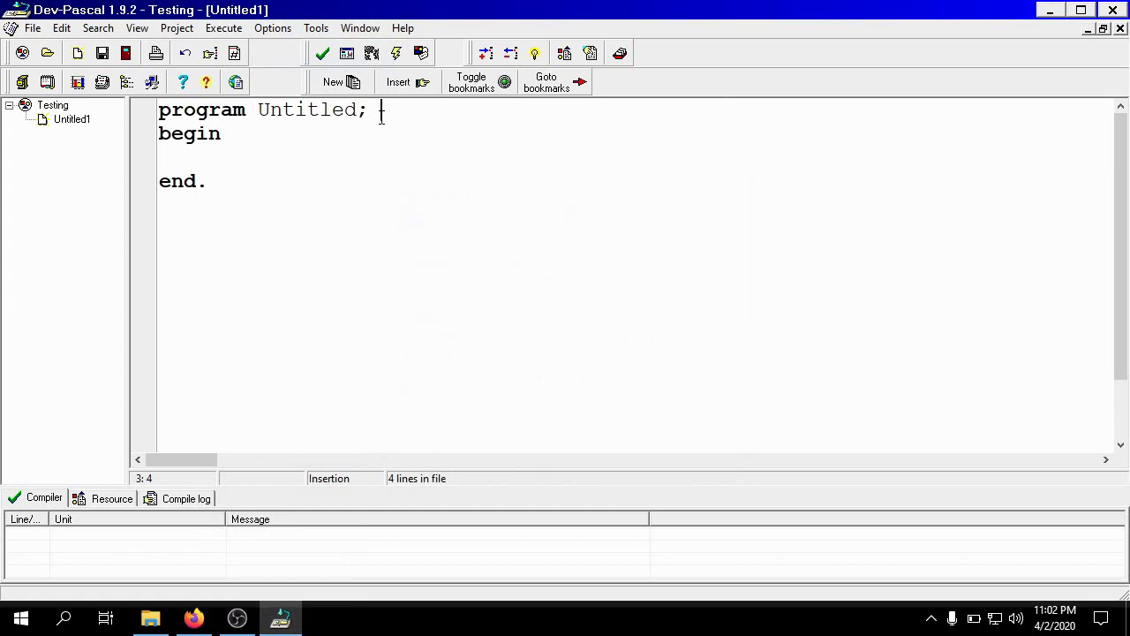
Add the line "uses crt;" between the program header and begin, leaving no blank line after it.
key(Return)
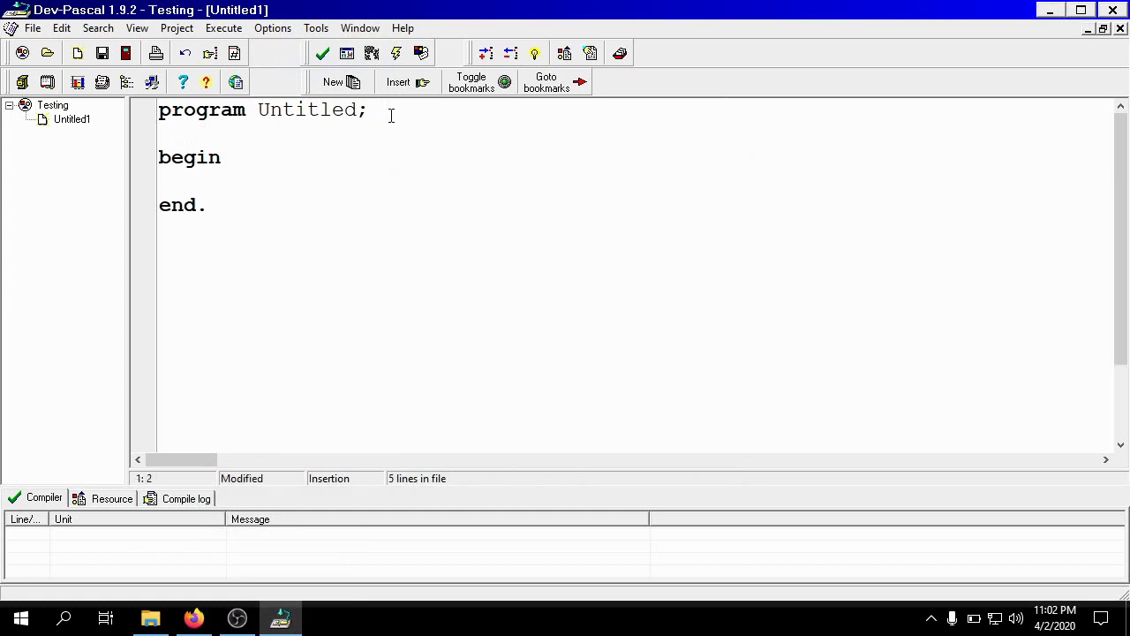
text(uses crt;)
key(Return)
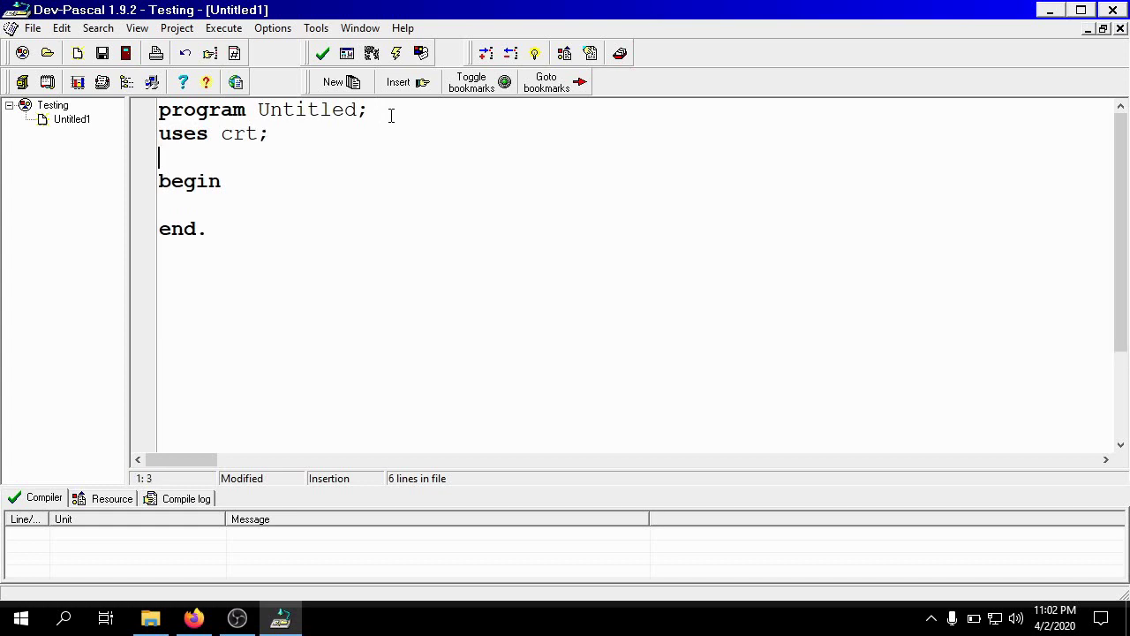
key(Delete)
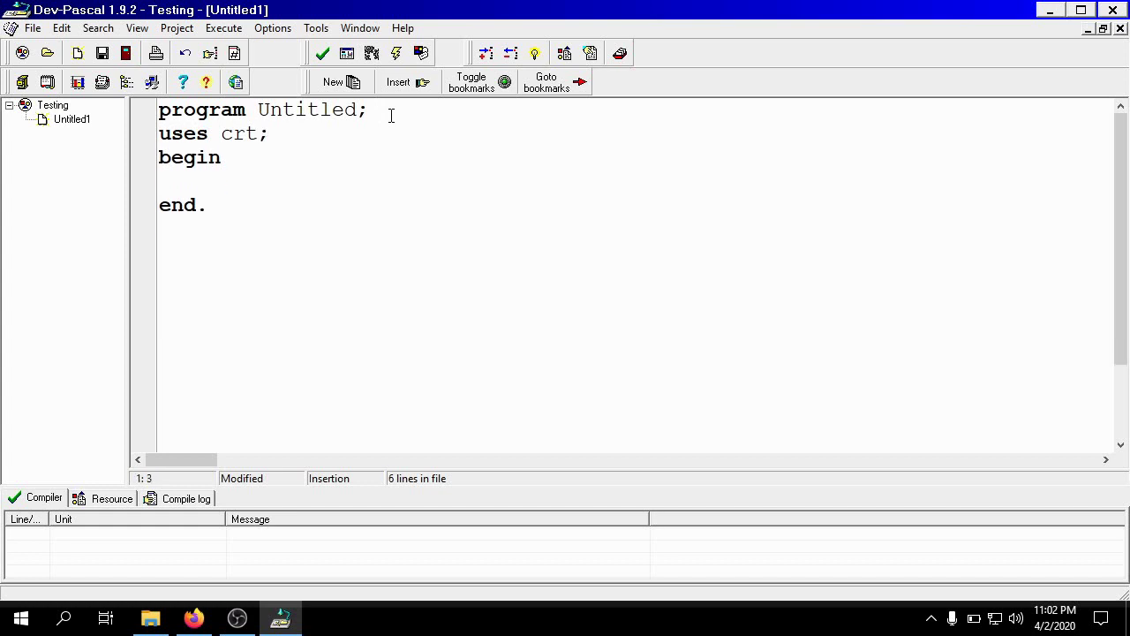
Write the indented statements writeln('Hello'); and readln; on separate lines between begin and end.
key(Tab)
text(writeln('HJ)
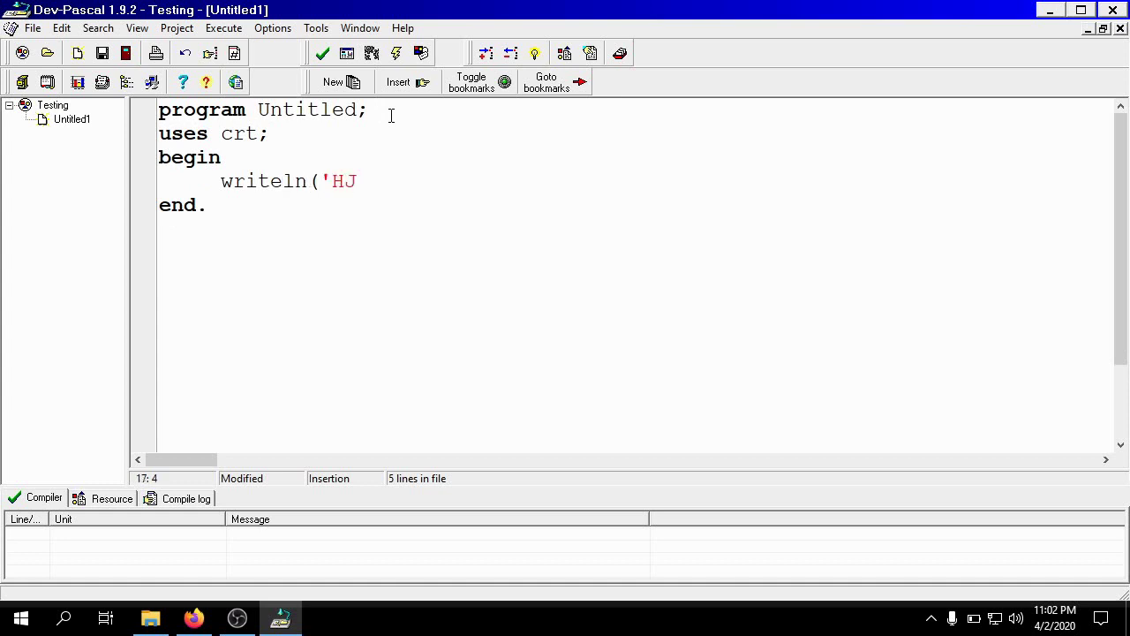
key(BackSpace)
text(ello');)
key(Return)
text(w)
key(BackSpace)
text(readln;)
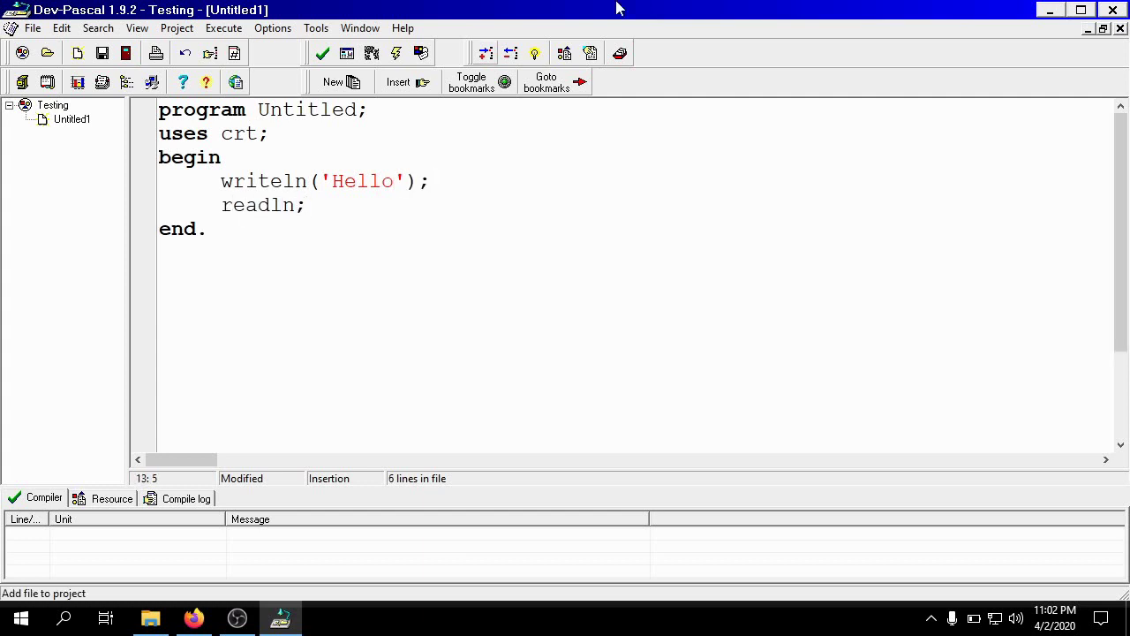
Compile the project and select the resource file entry in the compiler messages.
click(321, 55)
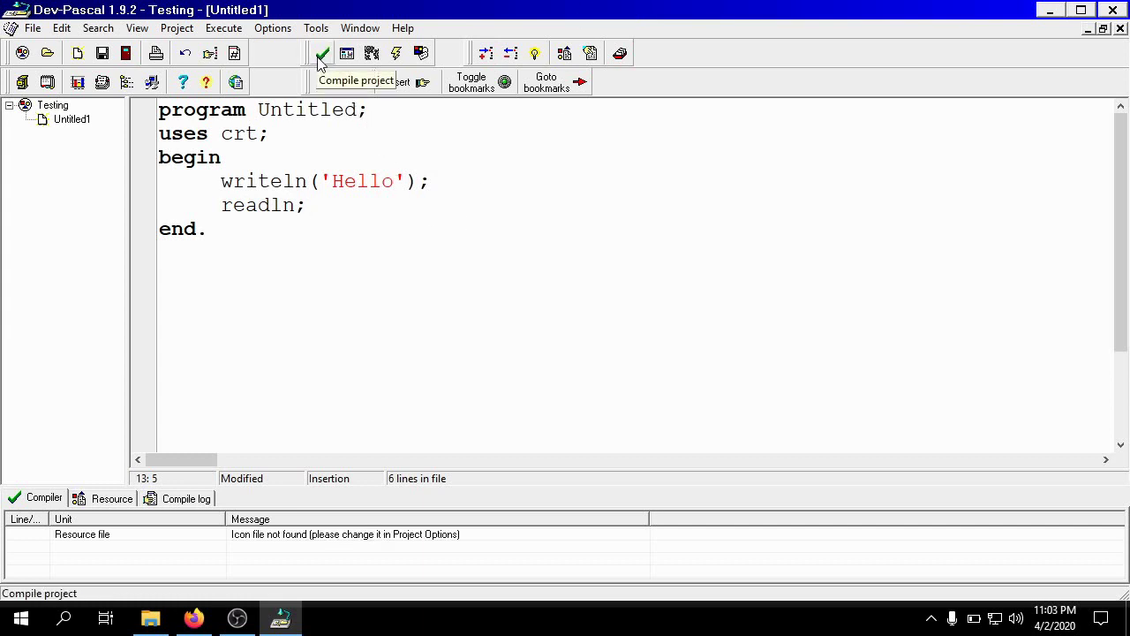
click(283, 539)
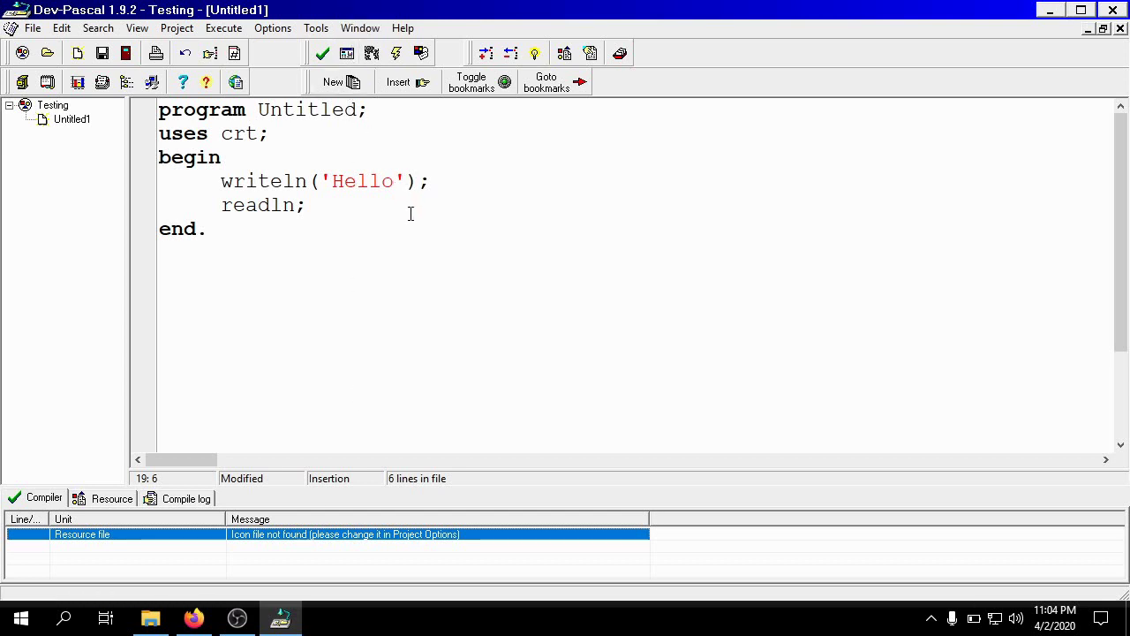
Switch to File Explorer and open the Dev-Pas folder on Local Disk (C:), checking the compiler message in Dev-Pascal once more.
click(150, 618)
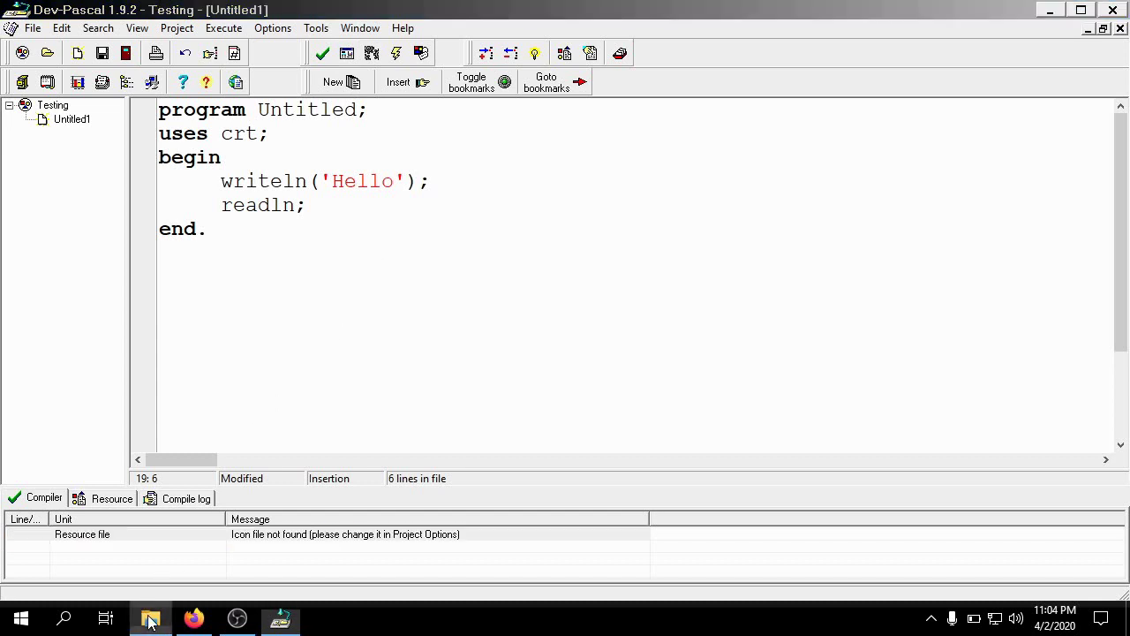
click(79, 415)
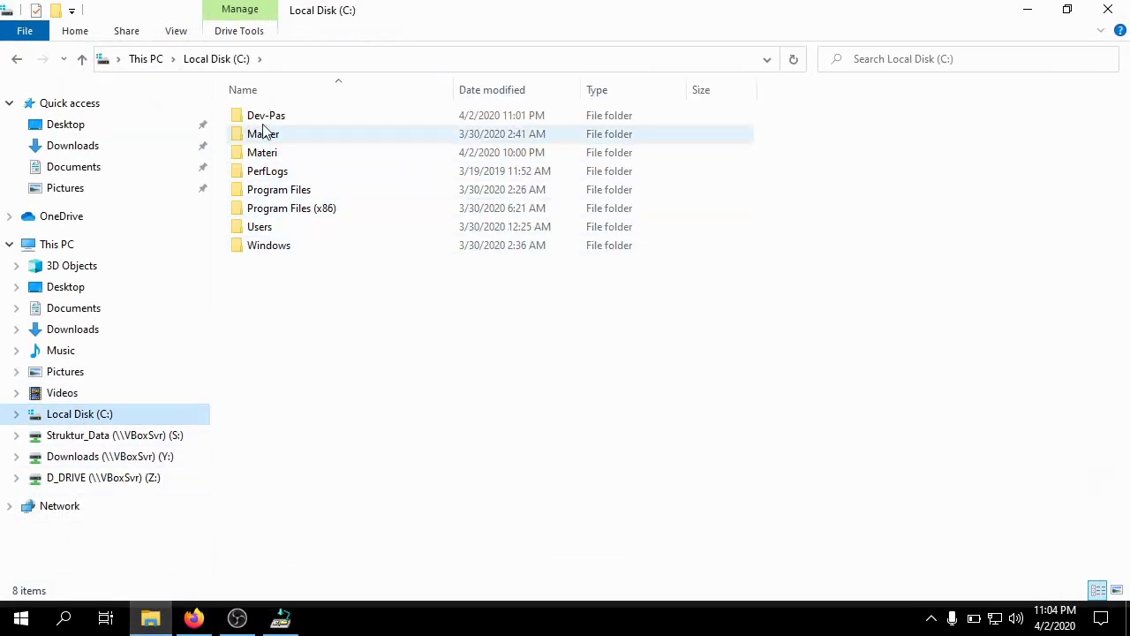
double_click(262, 116)
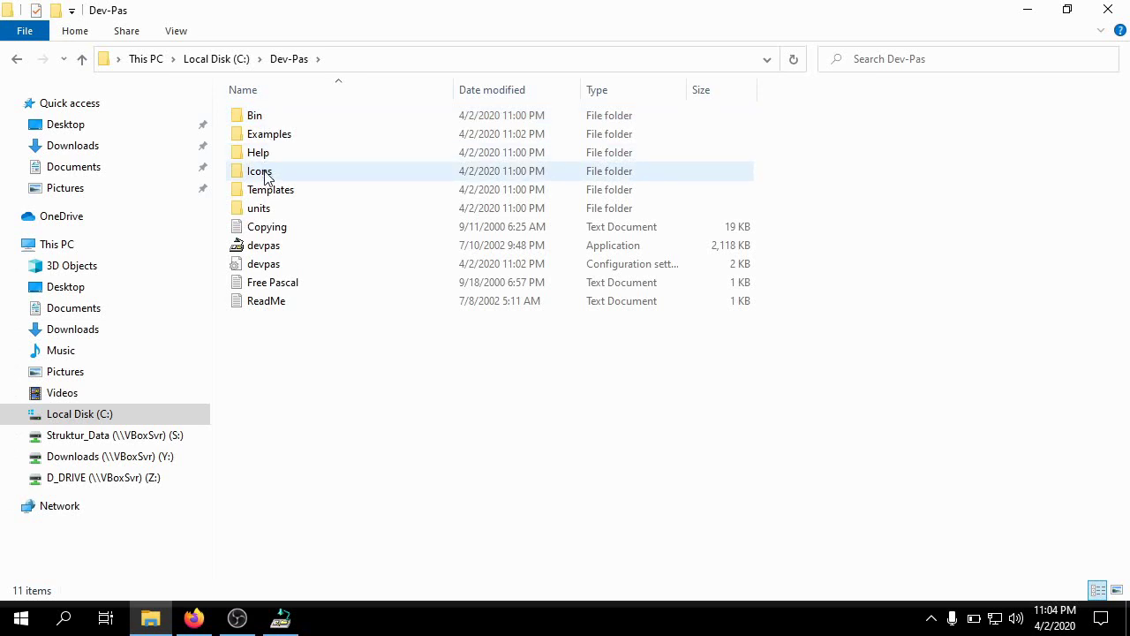
click(280, 615)
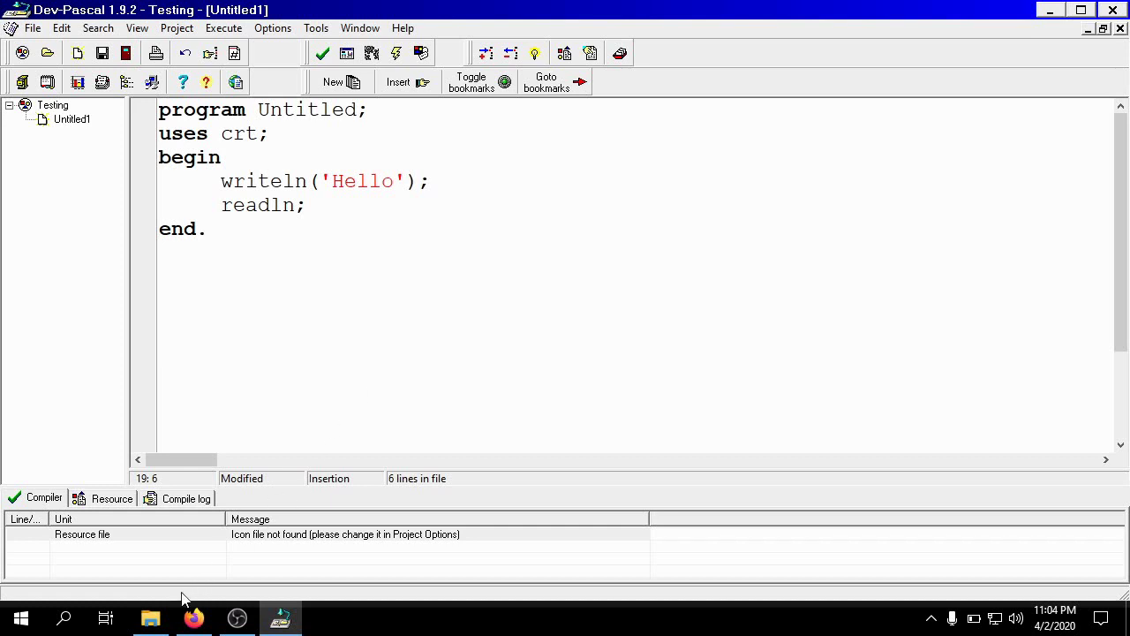
click(150, 618)
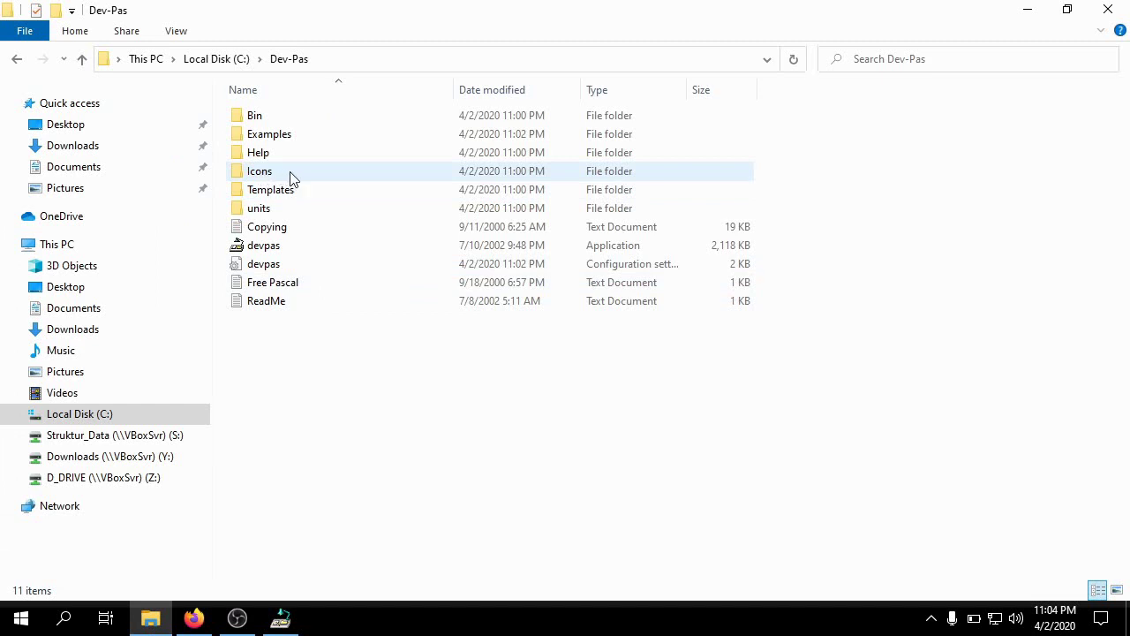
Rename the Icons folder in Dev-Pas to Icon and switch back to Dev-Pascal.
click(300, 174)
key(F2)
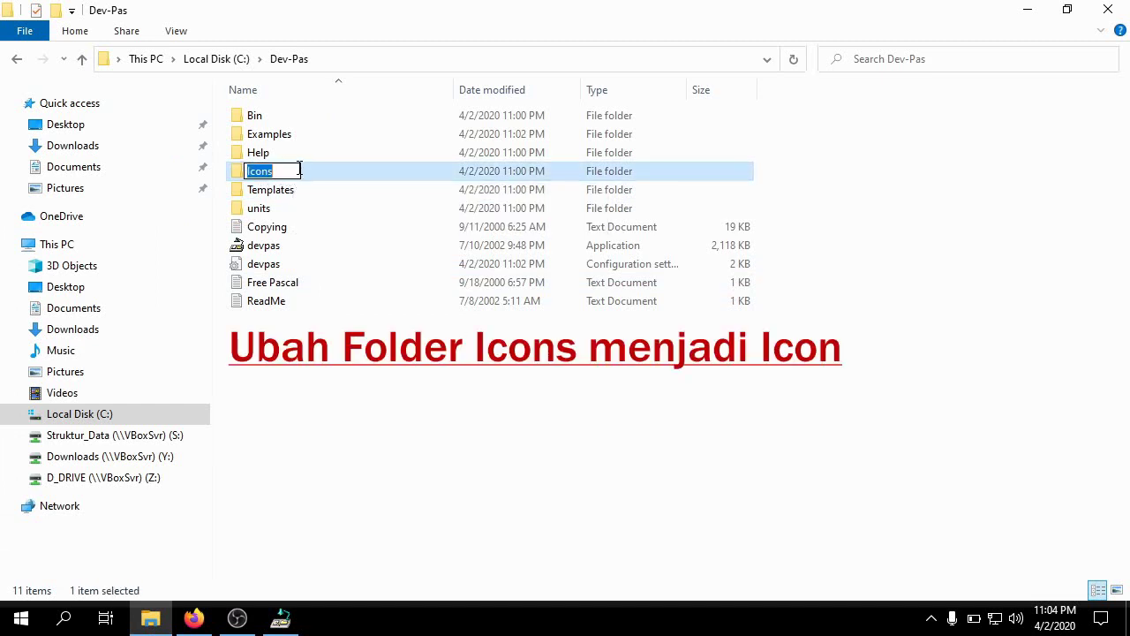
click(297, 170)
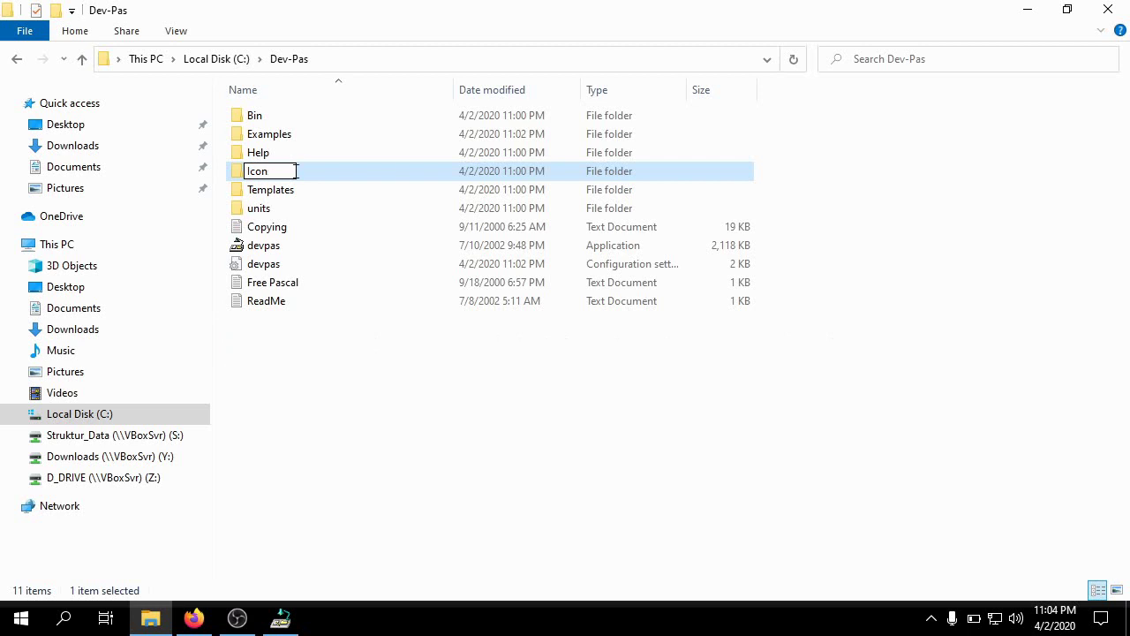
key(Return)
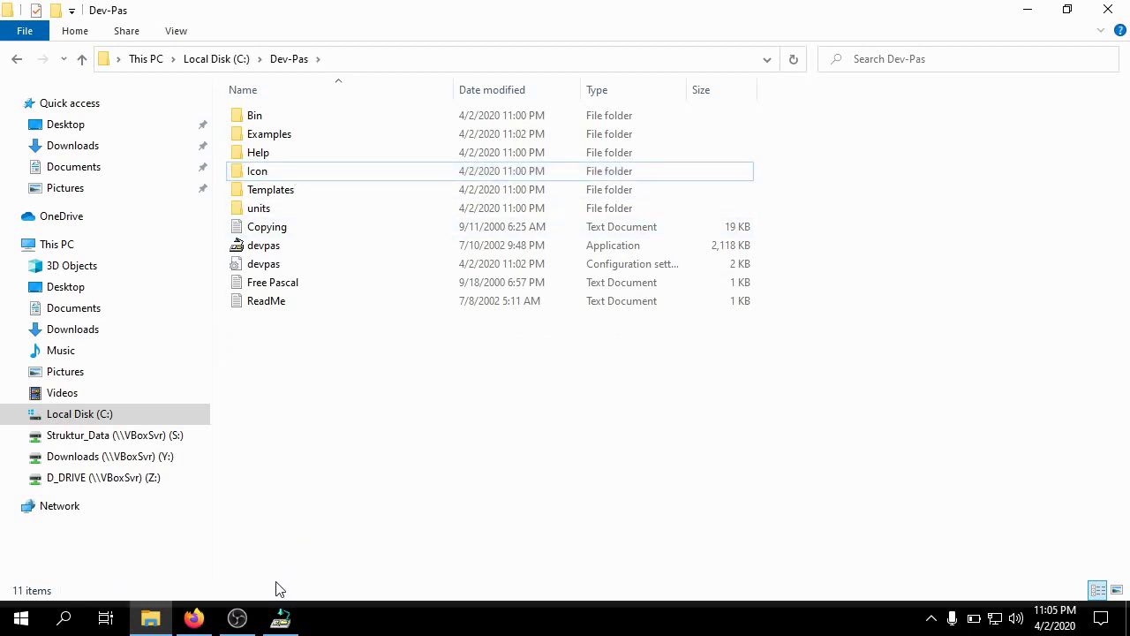
click(283, 615)
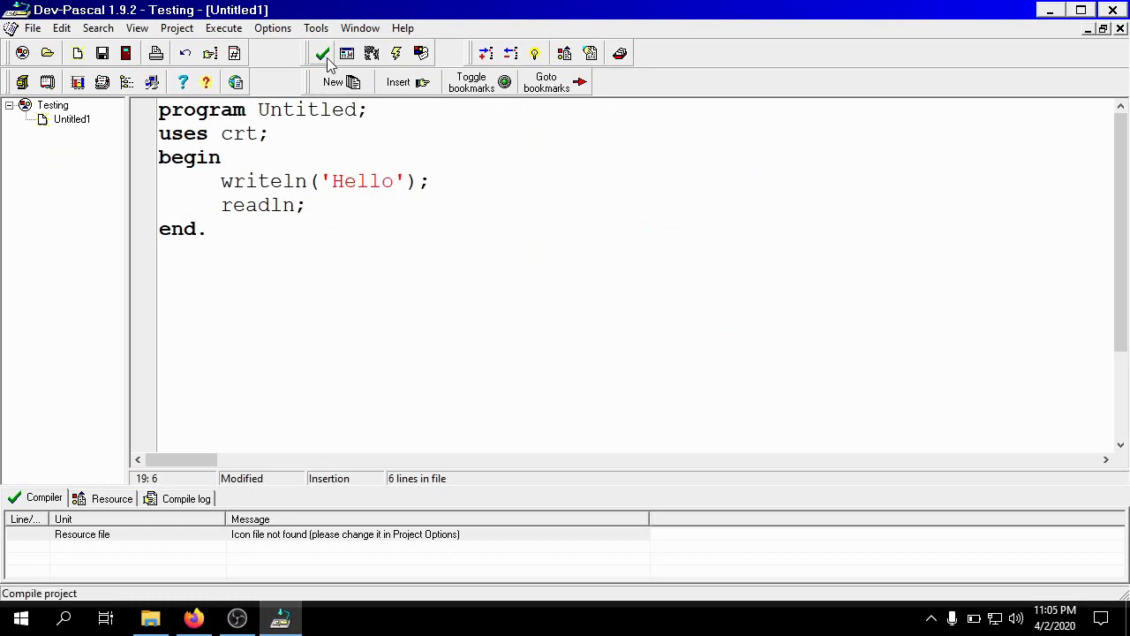